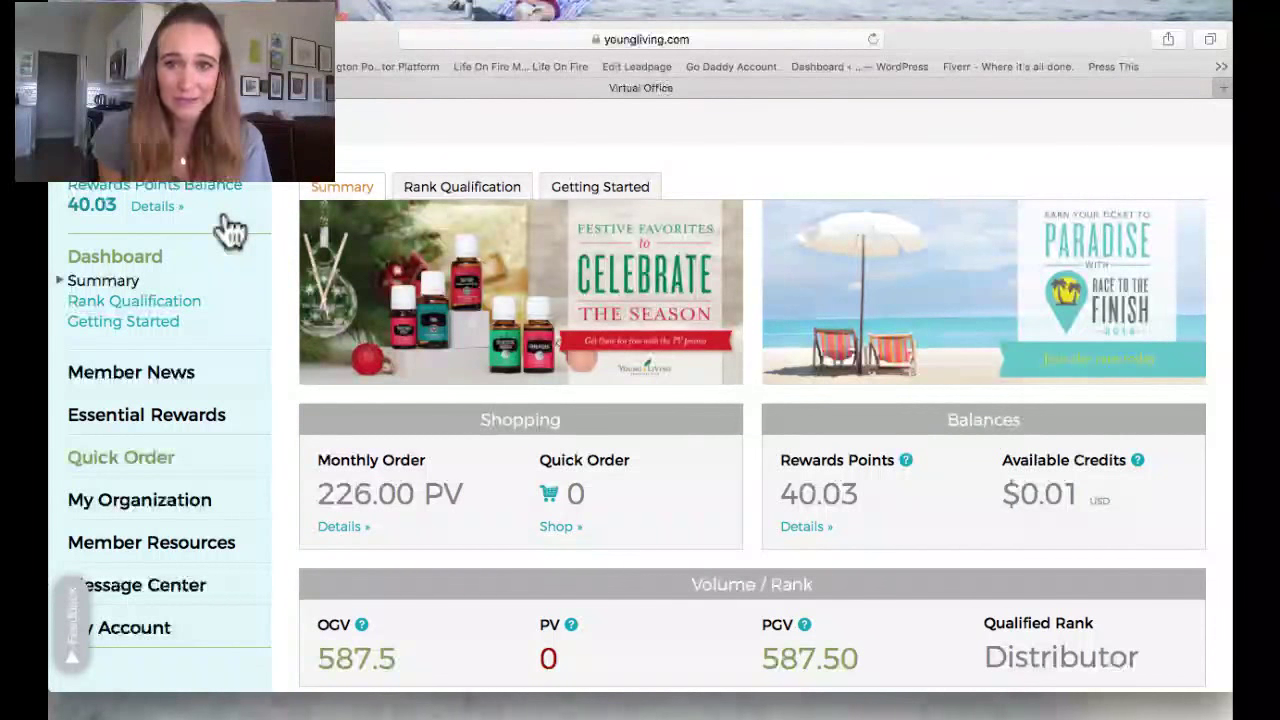
Open the Essential Rewards monthly order, review its details and open the order for changes
{"action": "scroll", "coordinate": [680, 155], "scroll_direction": "up", "scroll_amount": 1}
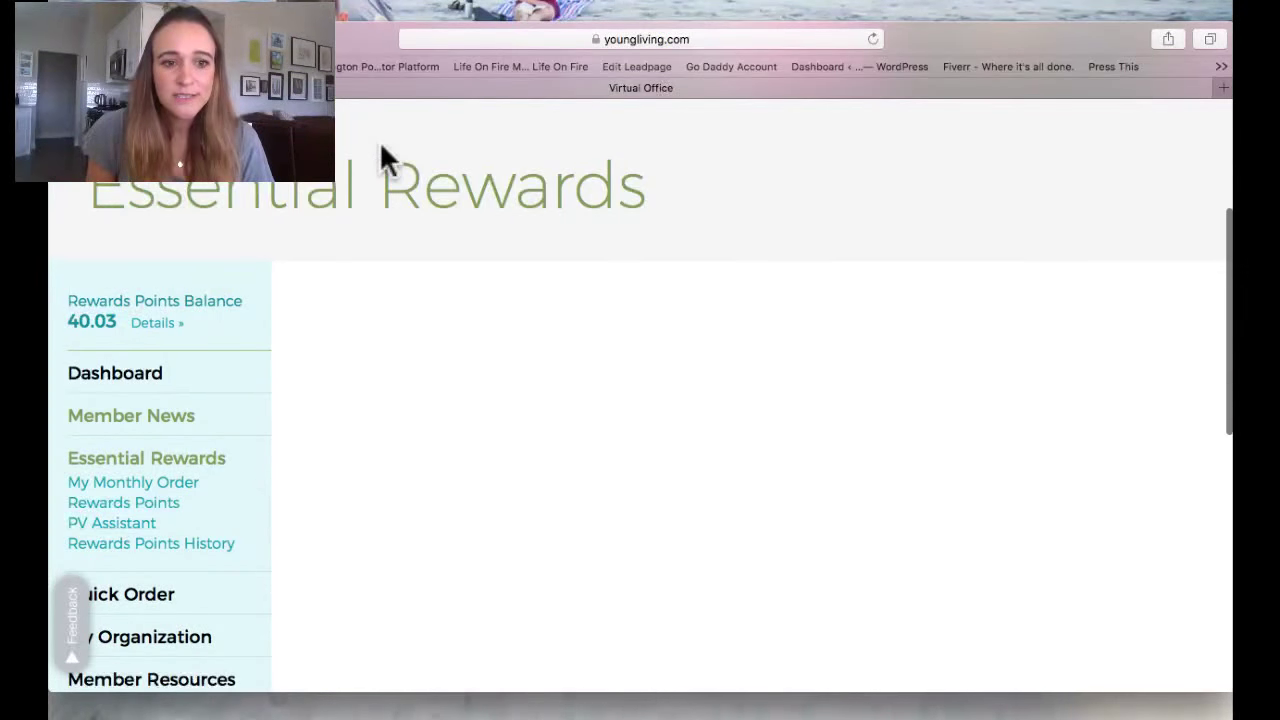
{"action": "scroll", "coordinate": [750, 420], "scroll_direction": "down", "scroll_amount": 1}
{"action": "scroll", "coordinate": [650, 400], "scroll_direction": "down", "scroll_amount": 1}
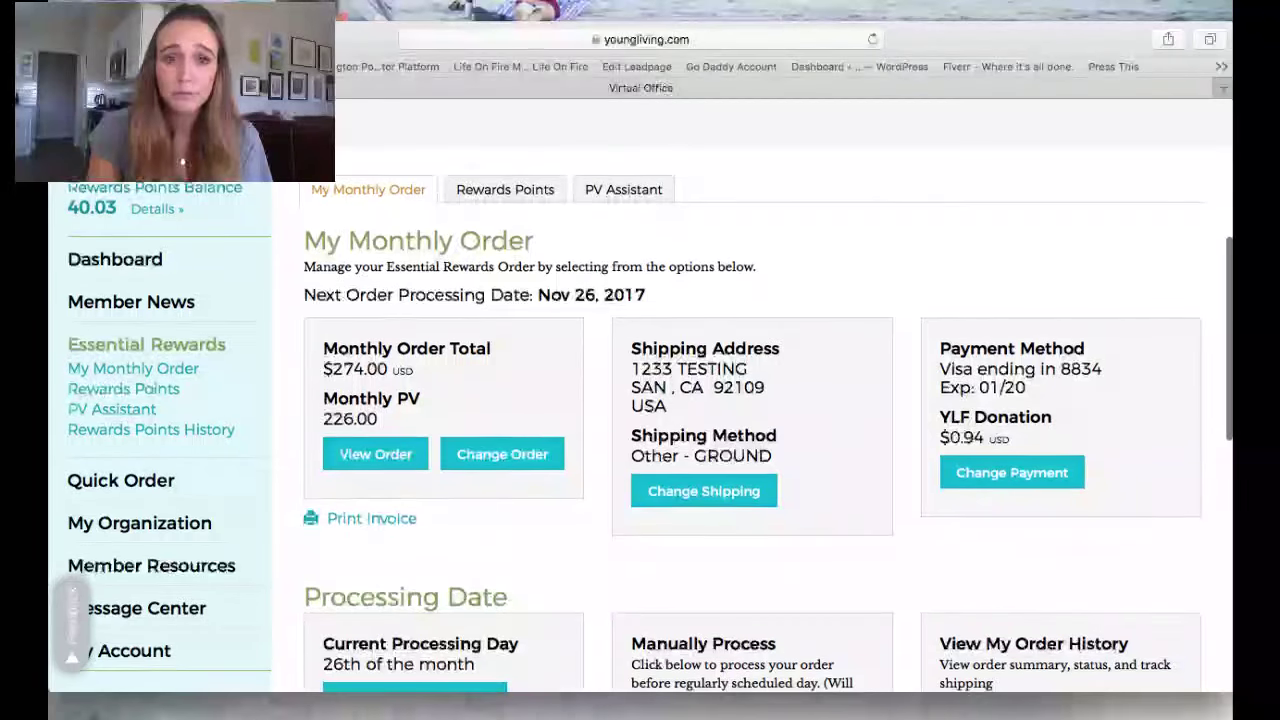
{"action": "scroll", "coordinate": [720, 440], "scroll_direction": "down", "scroll_amount": 2}
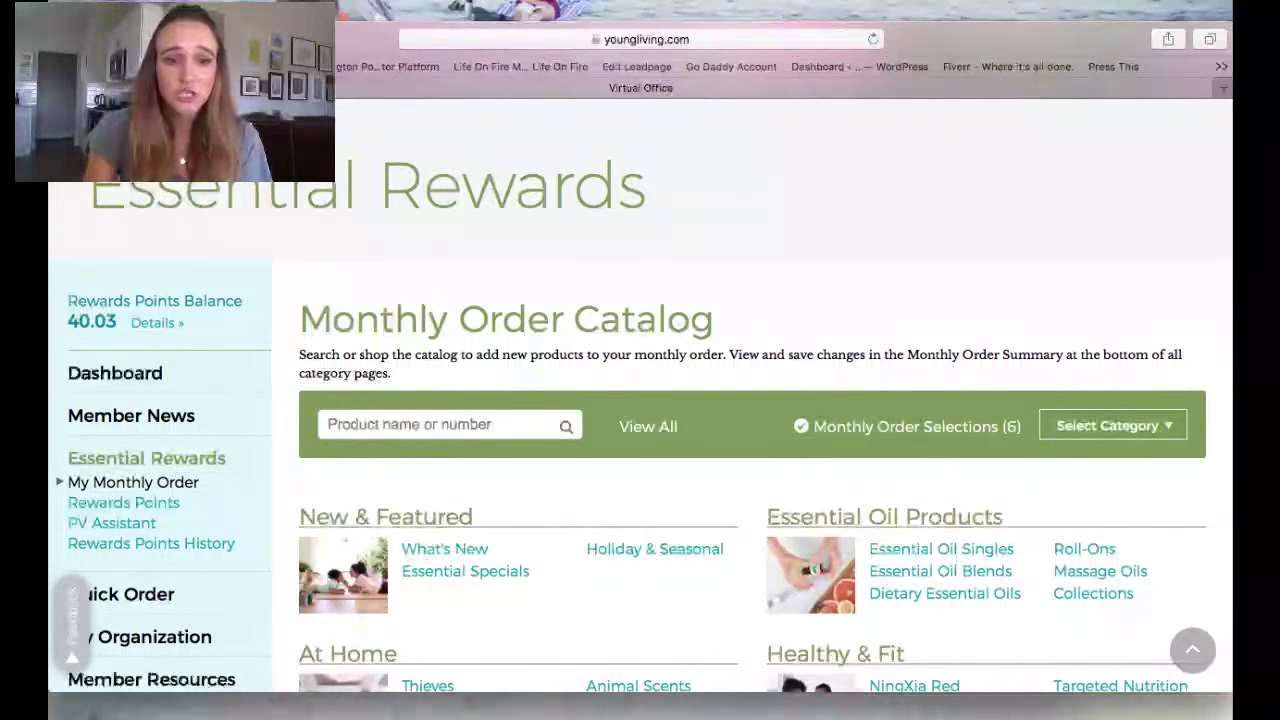
Remove all products from the Monthly Order Summary to empty the order
{"action": "scroll", "coordinate": [750, 400], "scroll_direction": "down", "scroll_amount": 1}
{"action": "scroll", "coordinate": [750, 450], "scroll_direction": "down", "scroll_amount": 10}
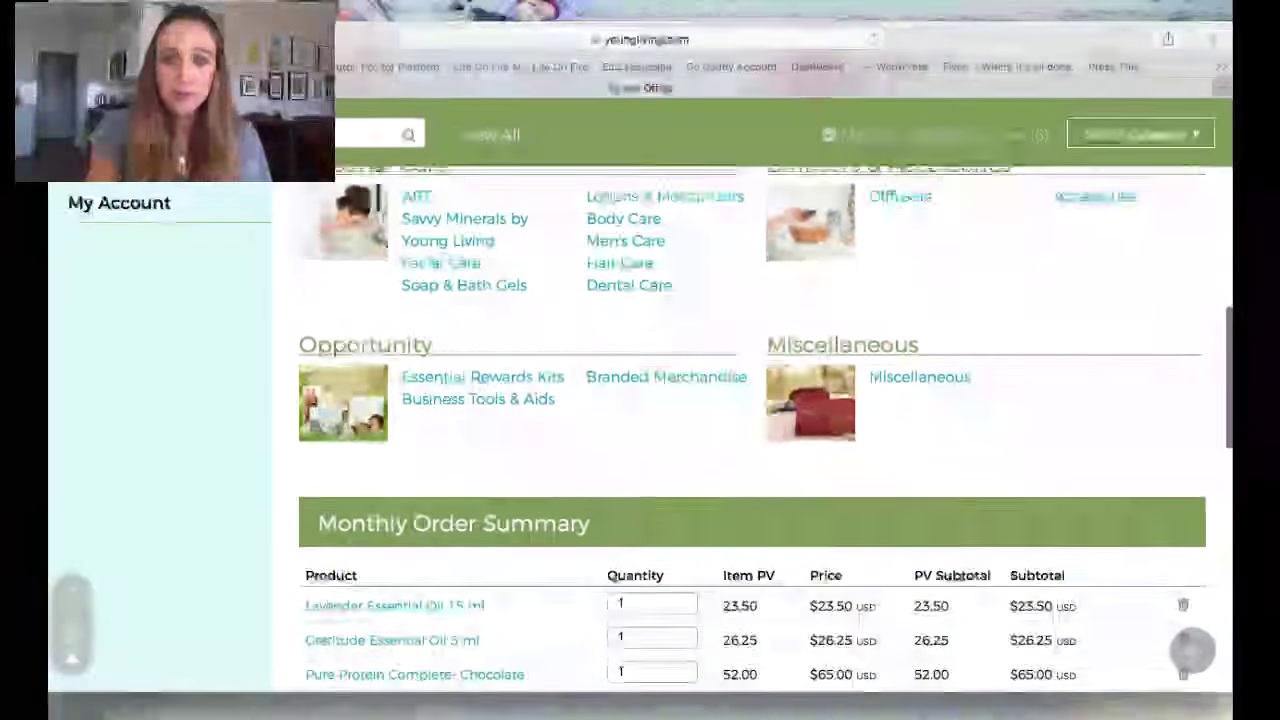
{"action": "scroll", "coordinate": [750, 400], "scroll_direction": "down", "scroll_amount": 2}
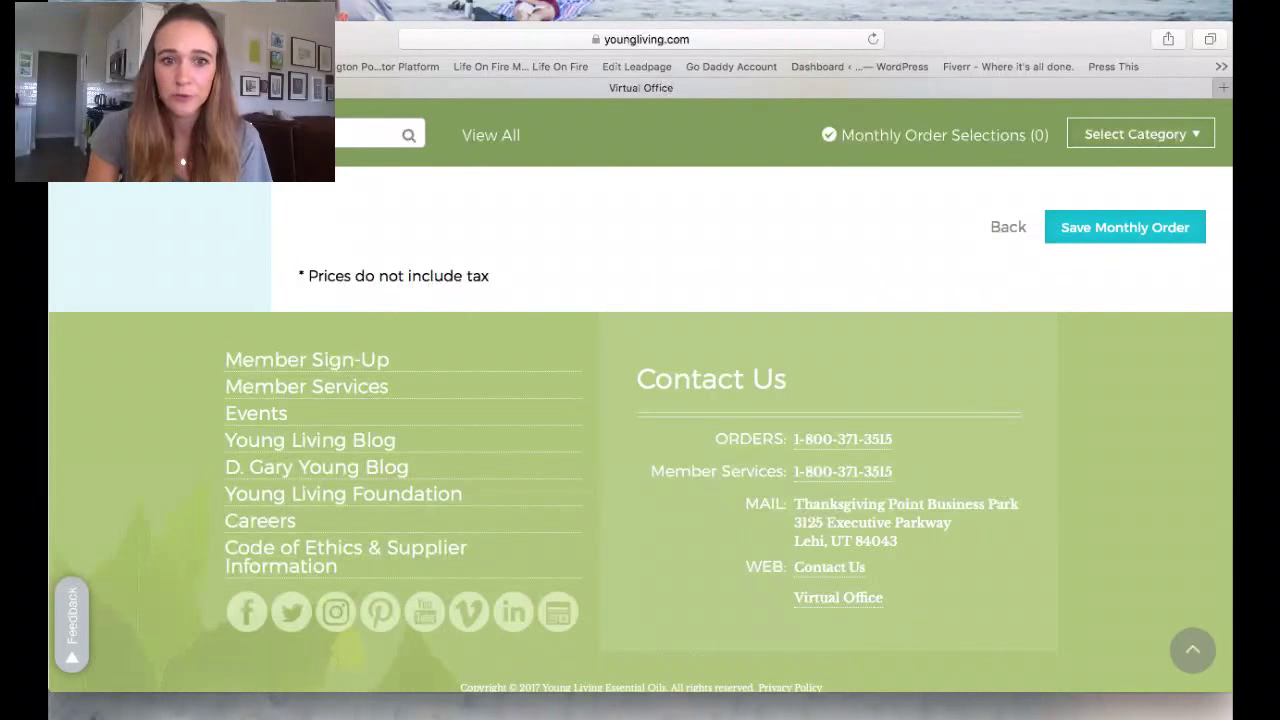
Search the monthly order catalog for frankincense and add one Frankincense Essential Oil 15 ml to the order
{"action": "scroll", "coordinate": [640, 400], "scroll_direction": "up", "scroll_amount": 8}
{"action": "scroll", "coordinate": [640, 400], "scroll_direction": "down", "scroll_amount": 1}
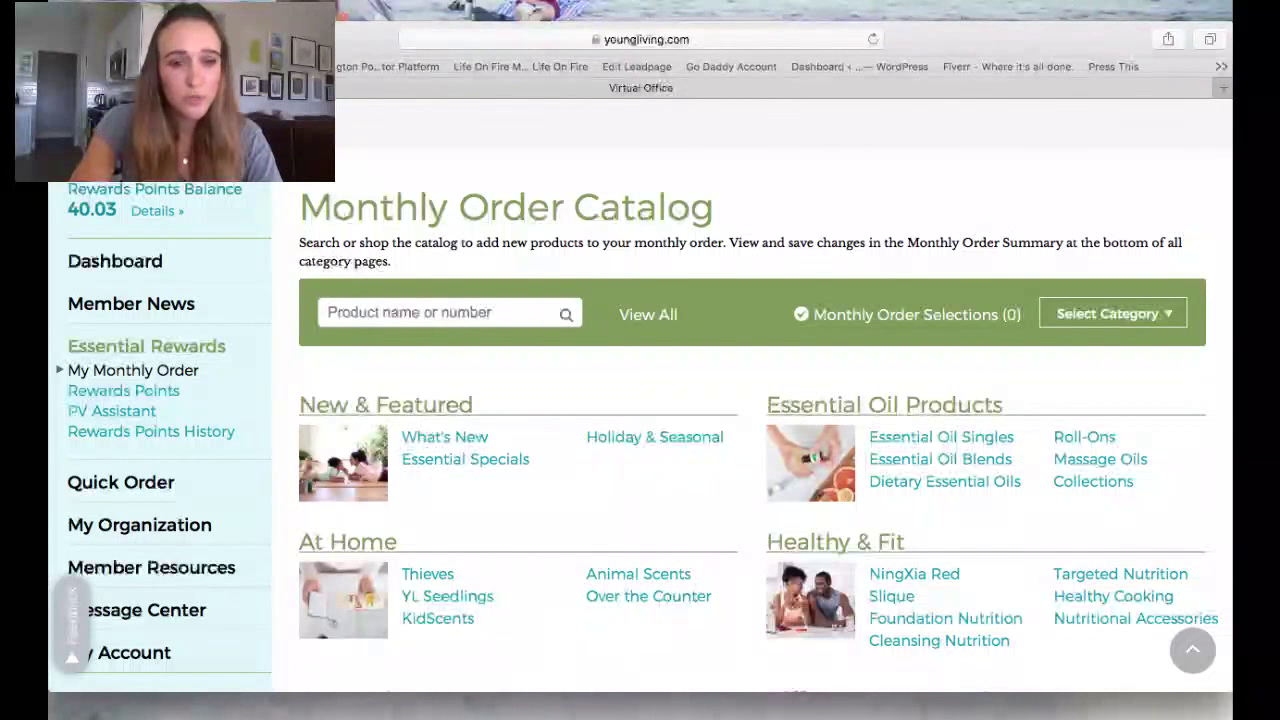
{"action": "type", "text": "frankincense"}
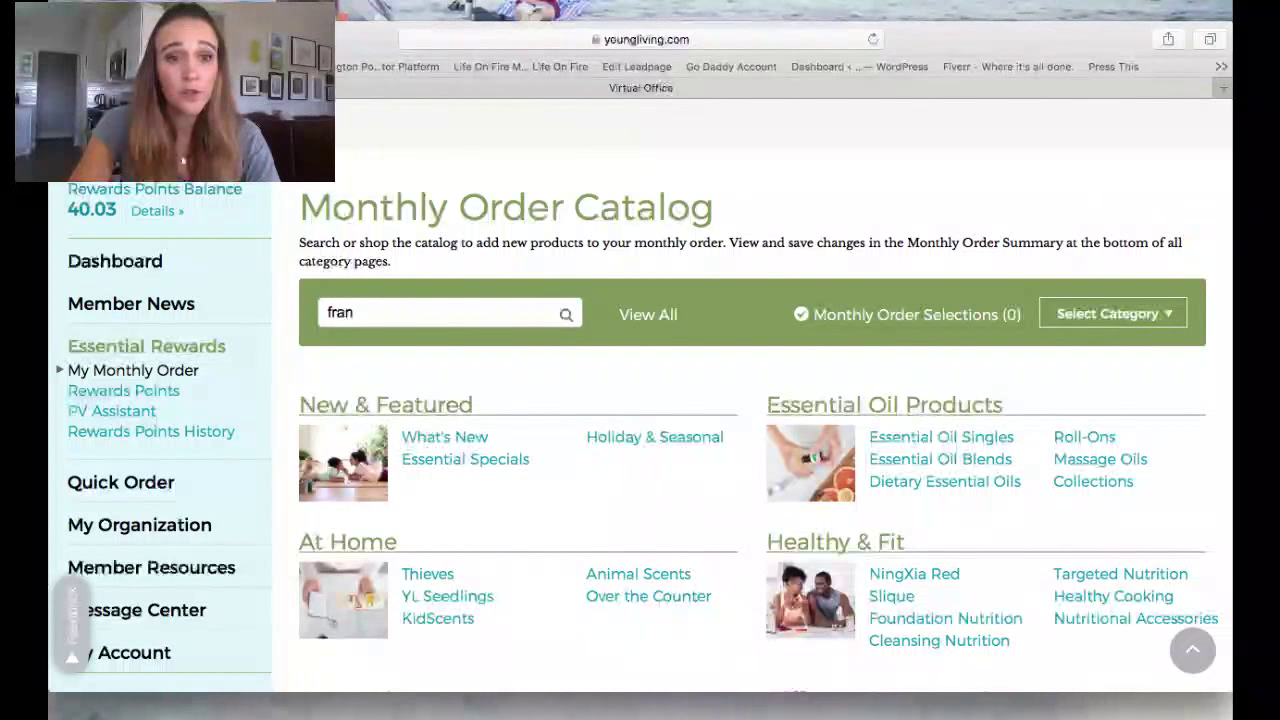
{"action": "key", "text": "Return"}
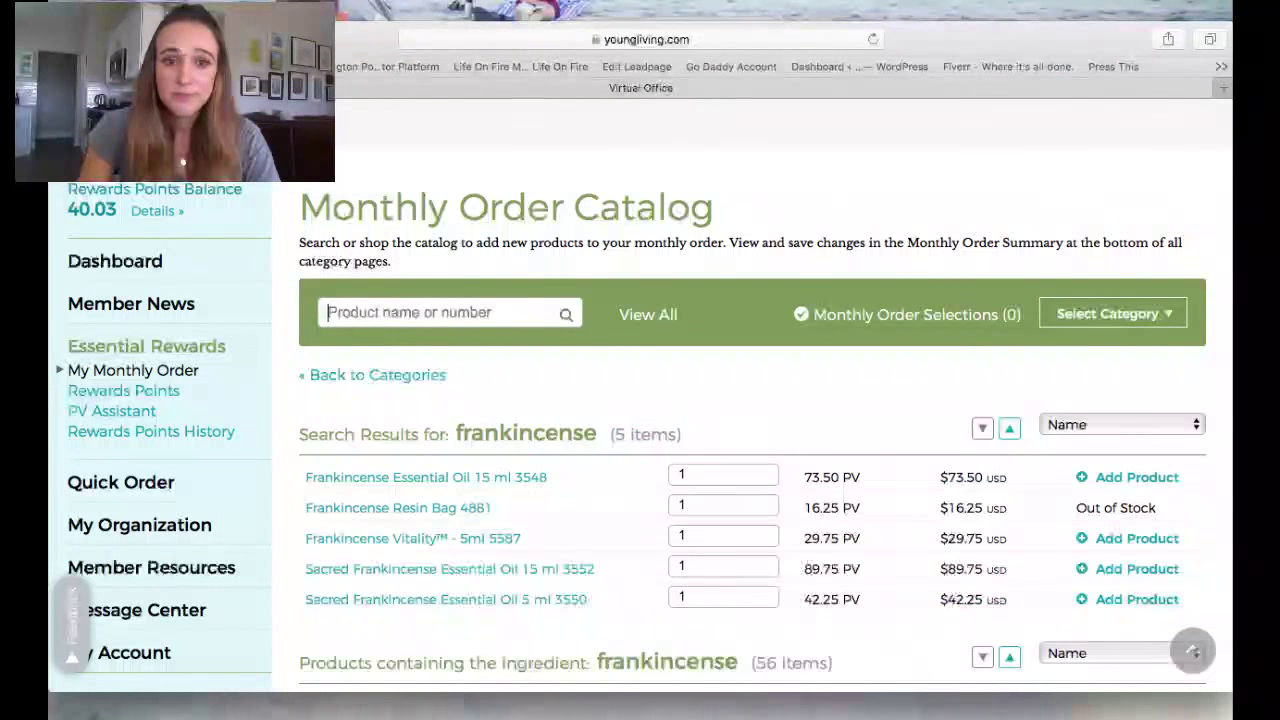
{"action": "scroll", "coordinate": [750, 450], "scroll_direction": "down", "scroll_amount": 1}
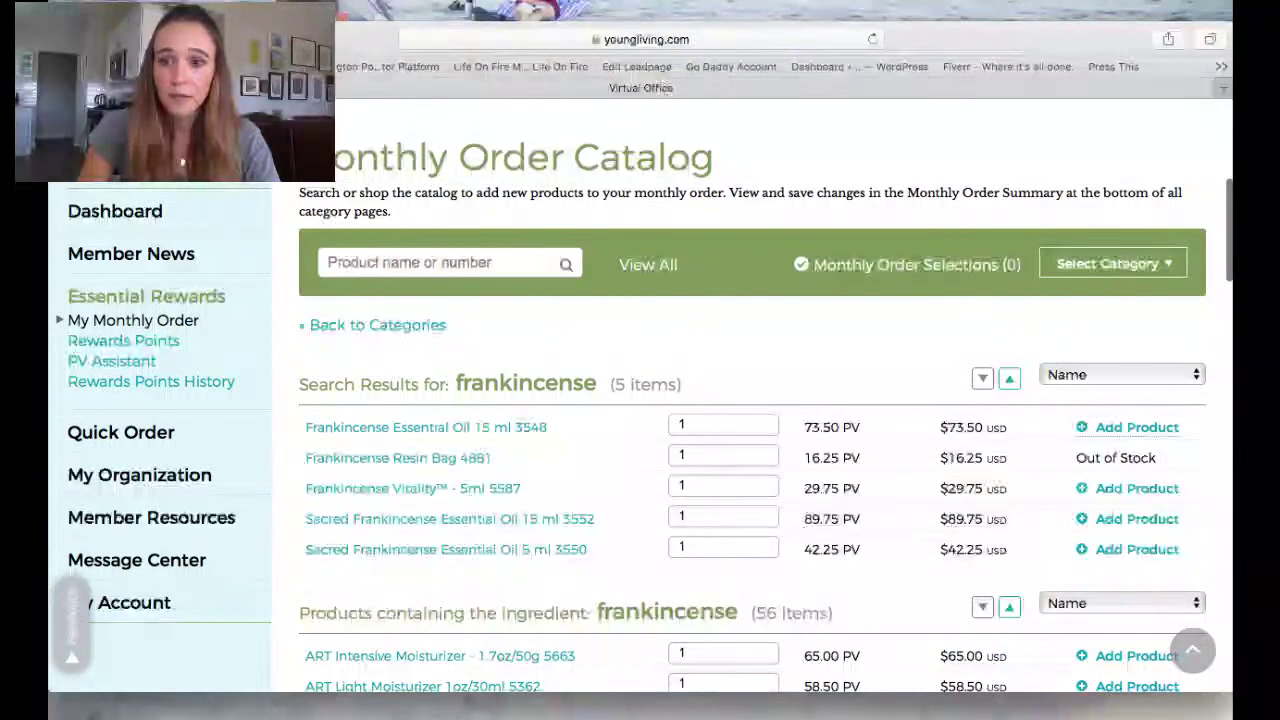
{"action": "left_click", "coordinate": [1137, 427]}
Search the catalog for lavender and add one Lavender Essential Oil 15 ml to the monthly order
{"action": "left_click", "coordinate": [328, 262]}
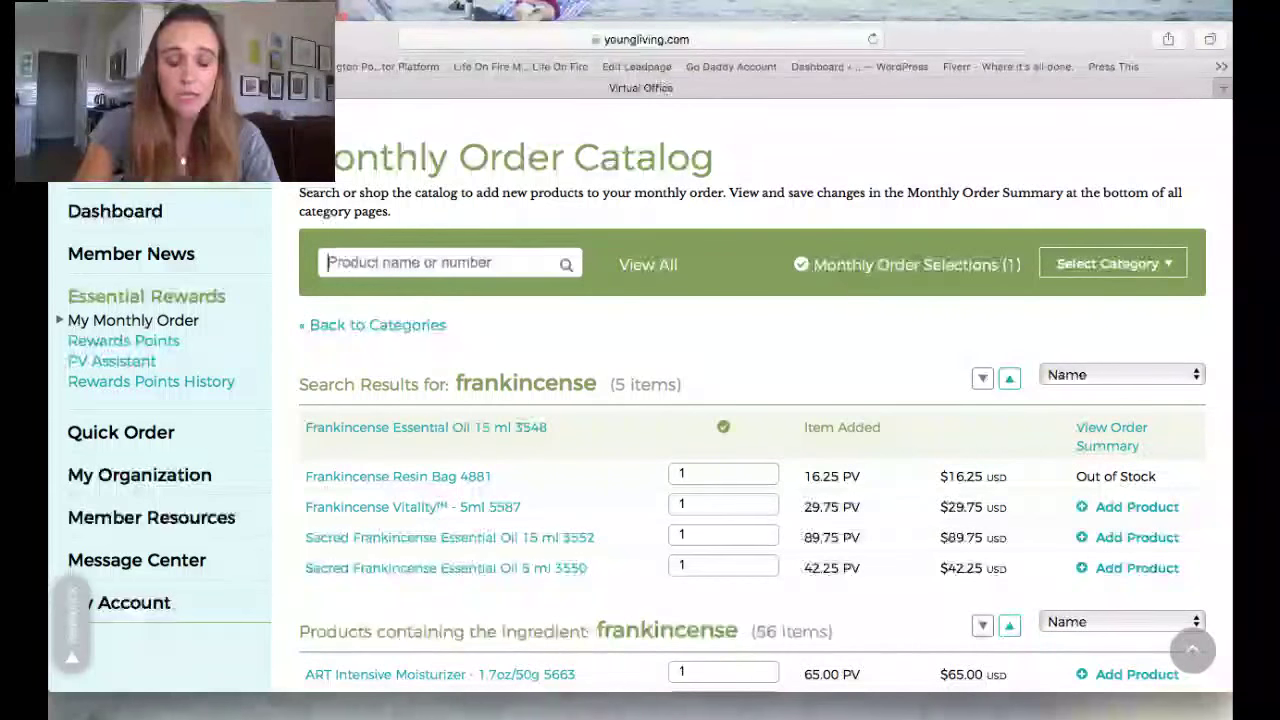
{"action": "type", "text": "lavender"}
{"action": "key", "text": "Return"}
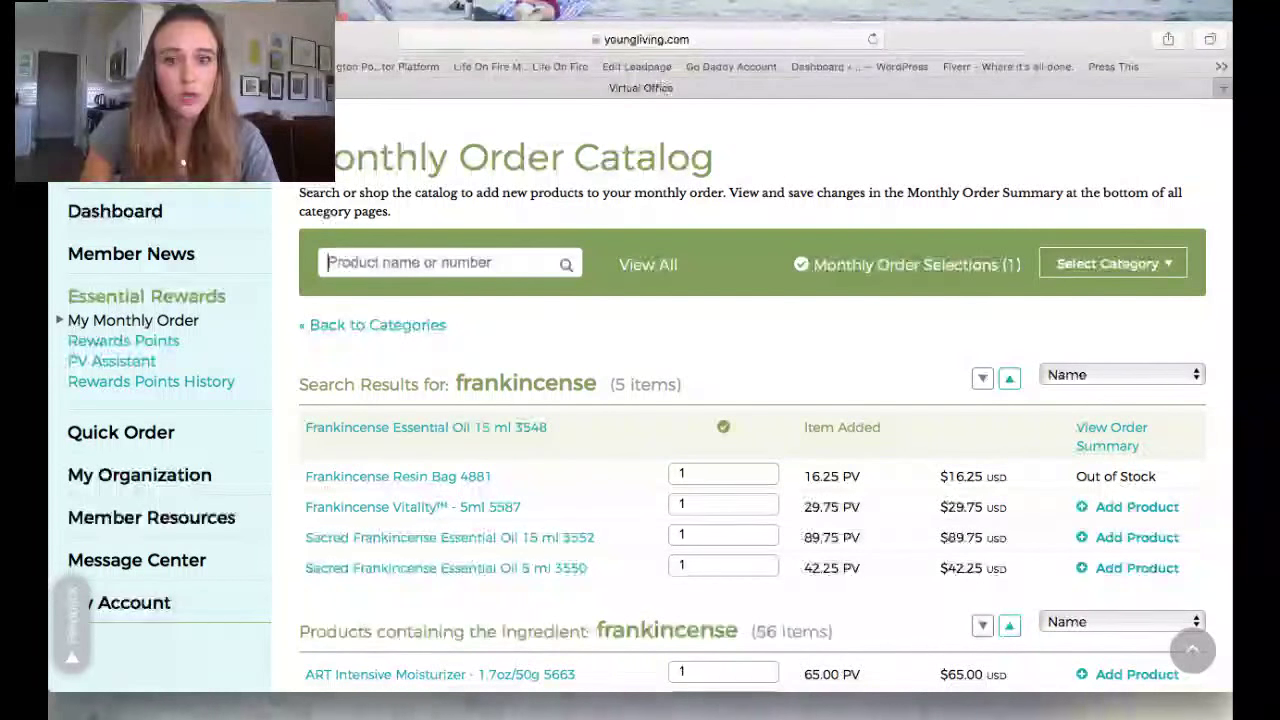
{"action": "scroll", "coordinate": [750, 450], "scroll_direction": "down", "scroll_amount": 3}
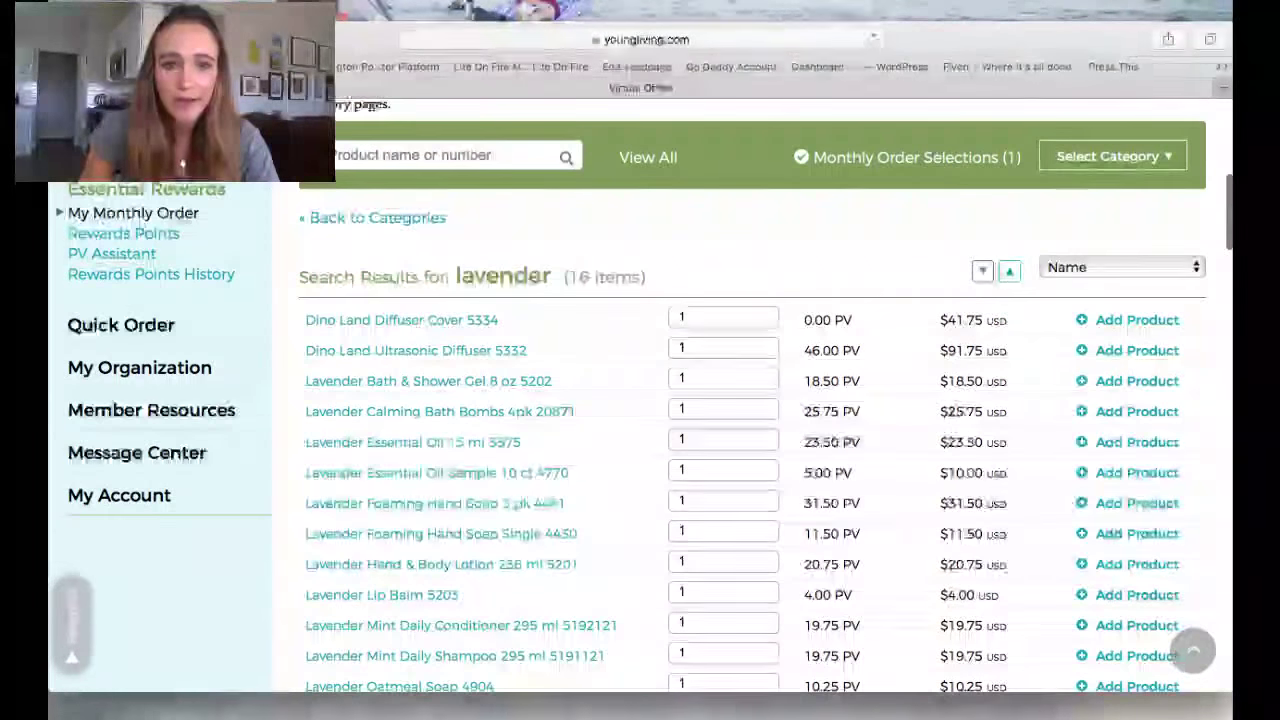
{"action": "left_click", "coordinate": [1137, 442]}
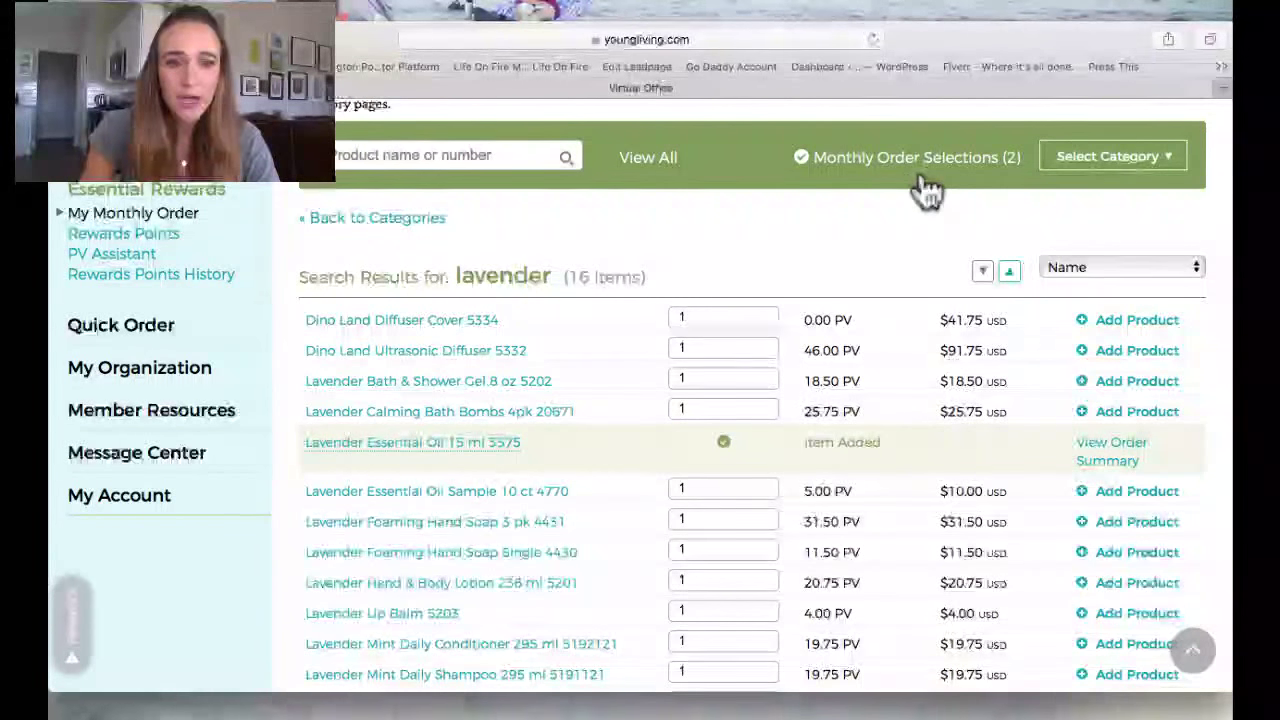
Search the catalog for toothpaste and add one Dentarome Plus Toothpaste 4 oz to the monthly order
{"action": "scroll", "coordinate": [923, 191], "scroll_direction": "down", "scroll_amount": 3}
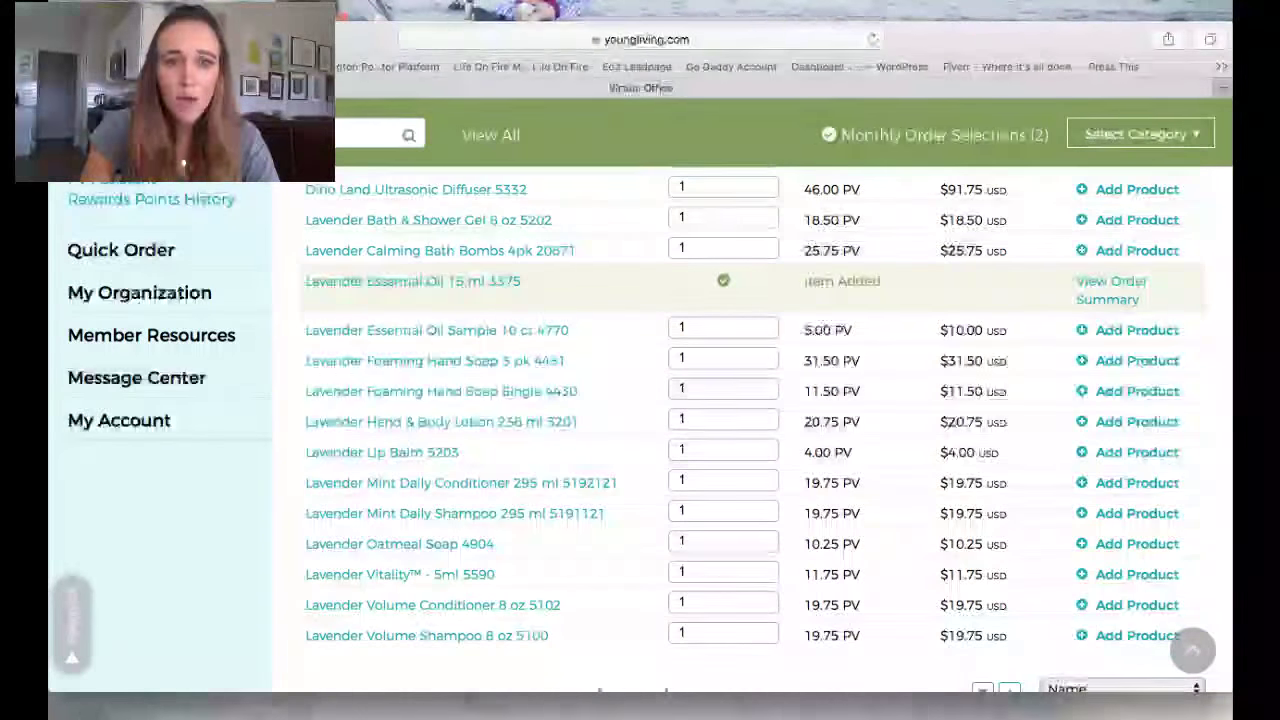
{"action": "scroll", "coordinate": [920, 186], "scroll_direction": "down", "scroll_amount": 3}
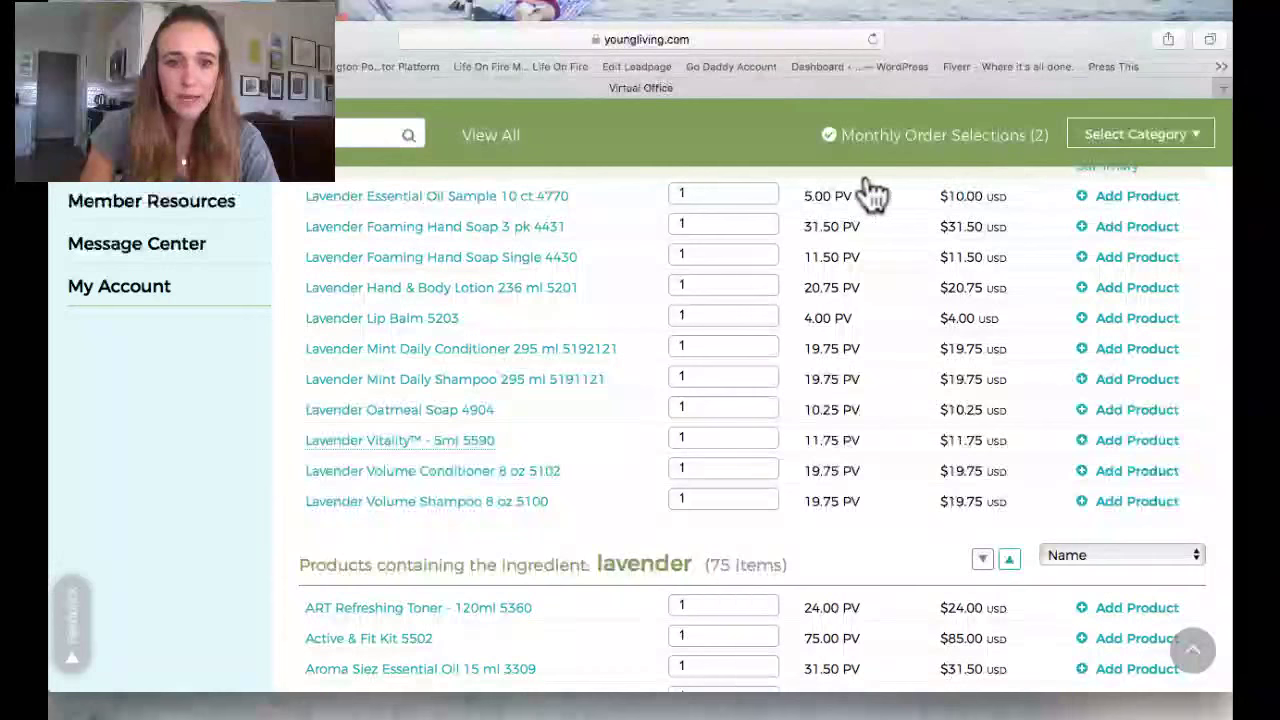
{"action": "scroll", "coordinate": [965, 190], "scroll_direction": "up", "scroll_amount": 5}
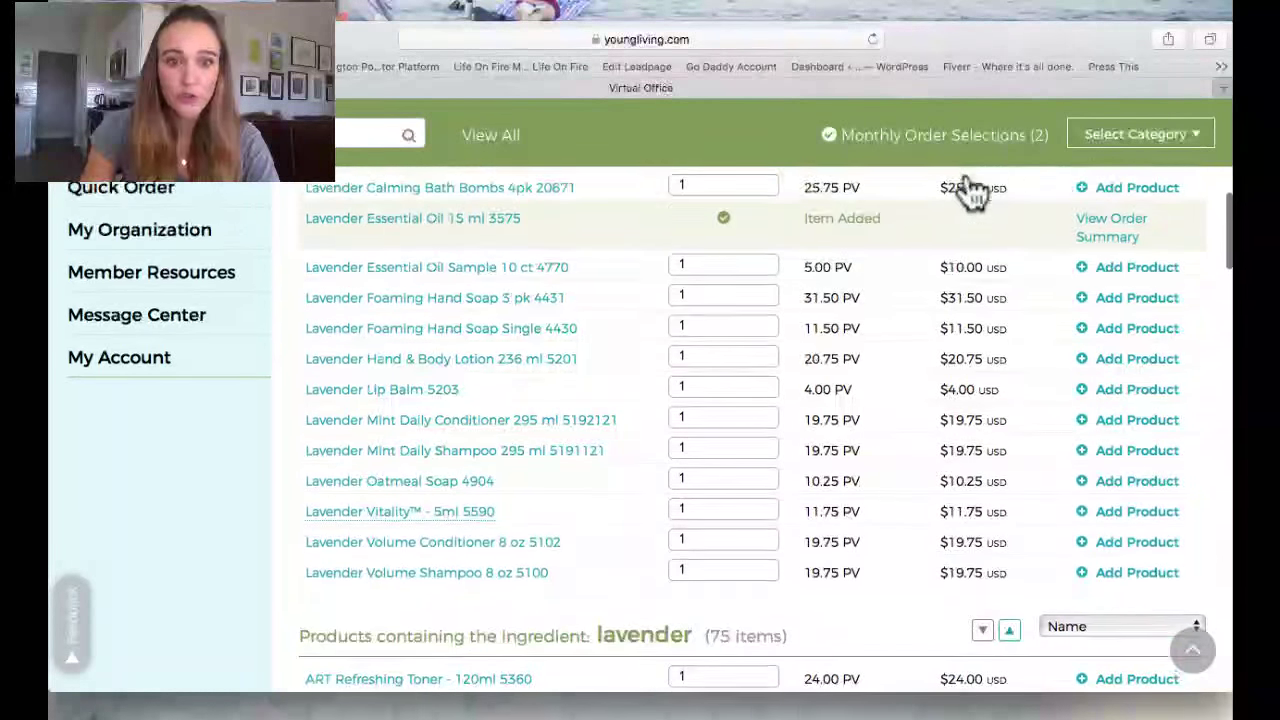
{"action": "scroll", "coordinate": [965, 190], "scroll_direction": "up", "scroll_amount": 1}
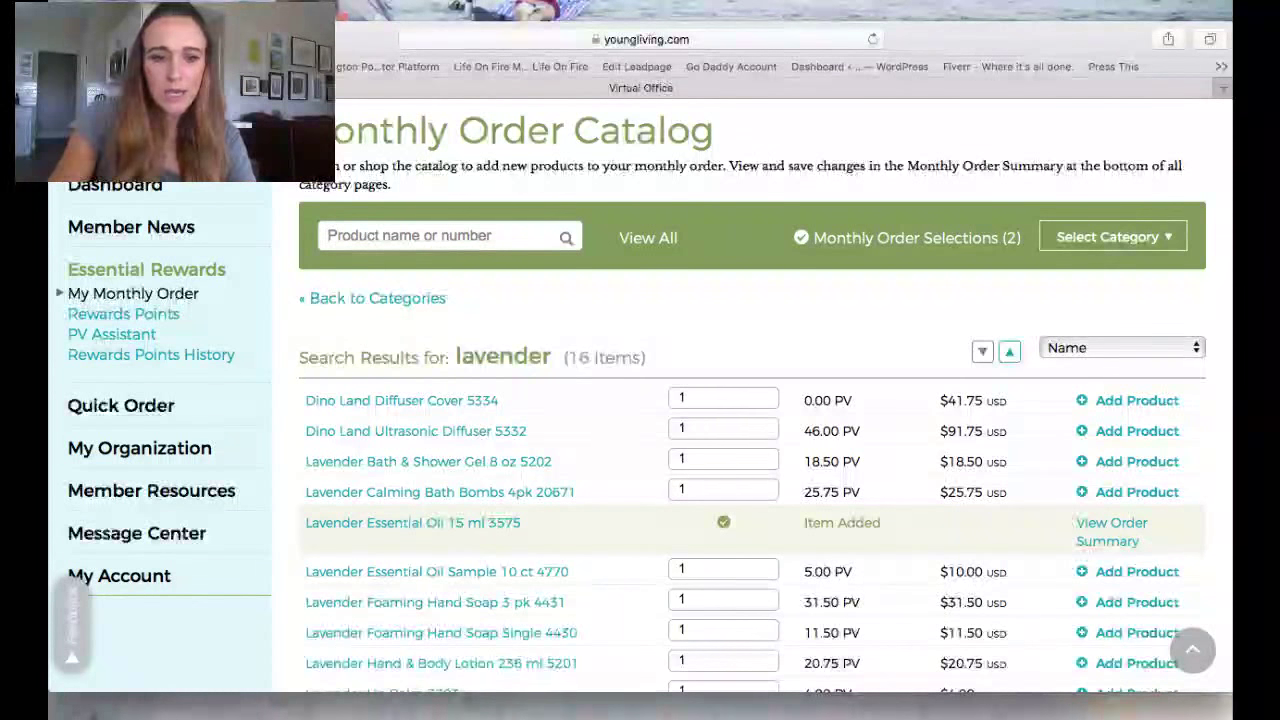
{"action": "type", "text": "toothpaste"}
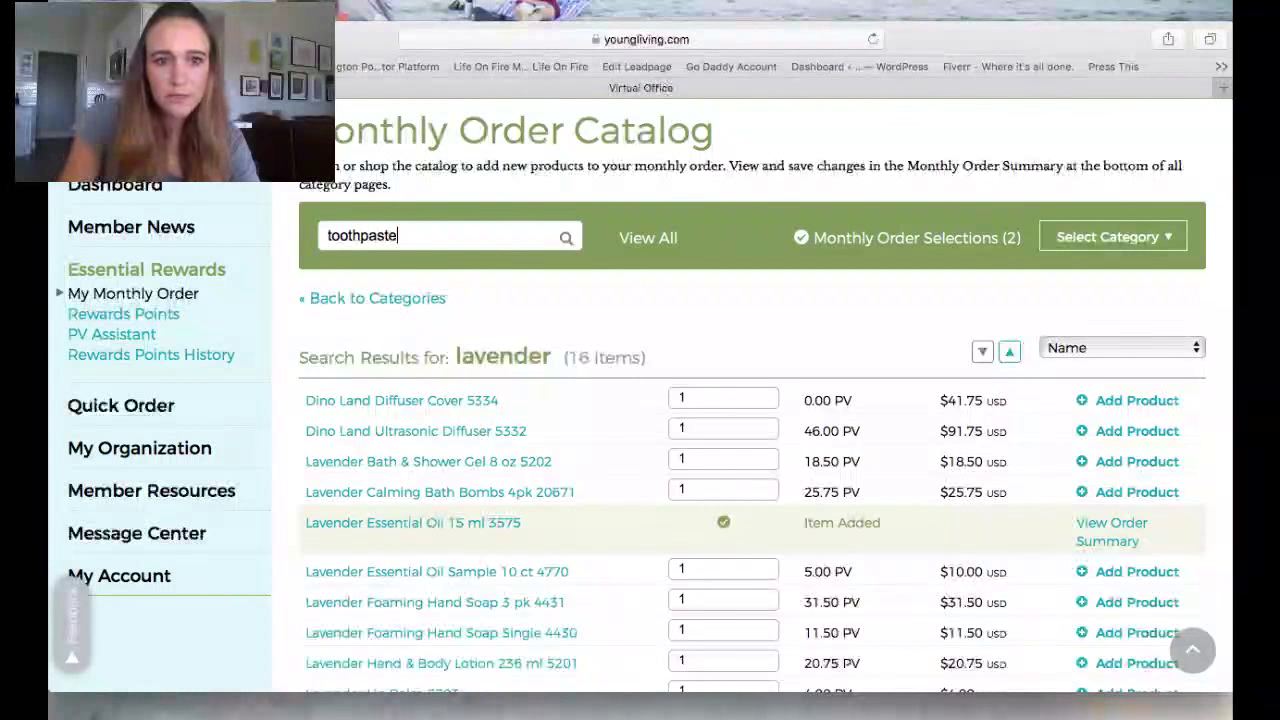
{"action": "key", "text": "Return"}
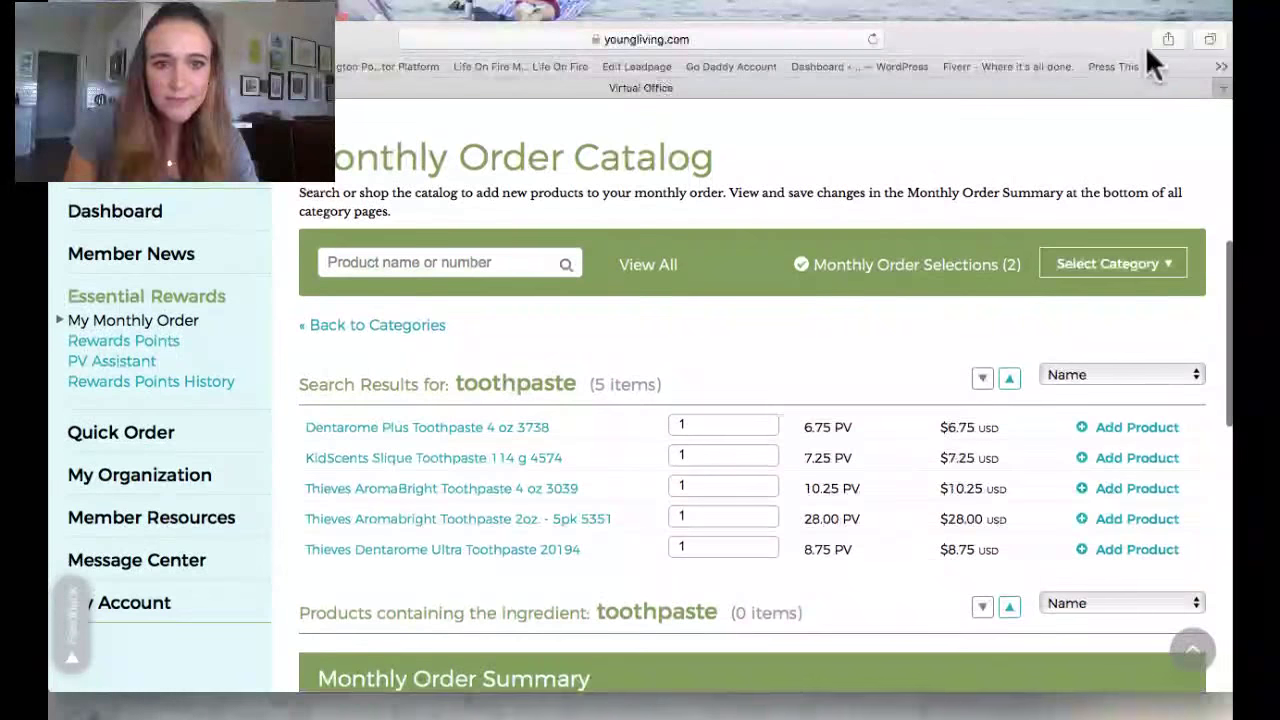
{"action": "left_click", "coordinate": [1127, 427]}
Search the catalog for savvy and add one Savvy Minerals Foundation Powder in Warm No 2 to the monthly order
{"action": "left_click", "coordinate": [440, 262]}
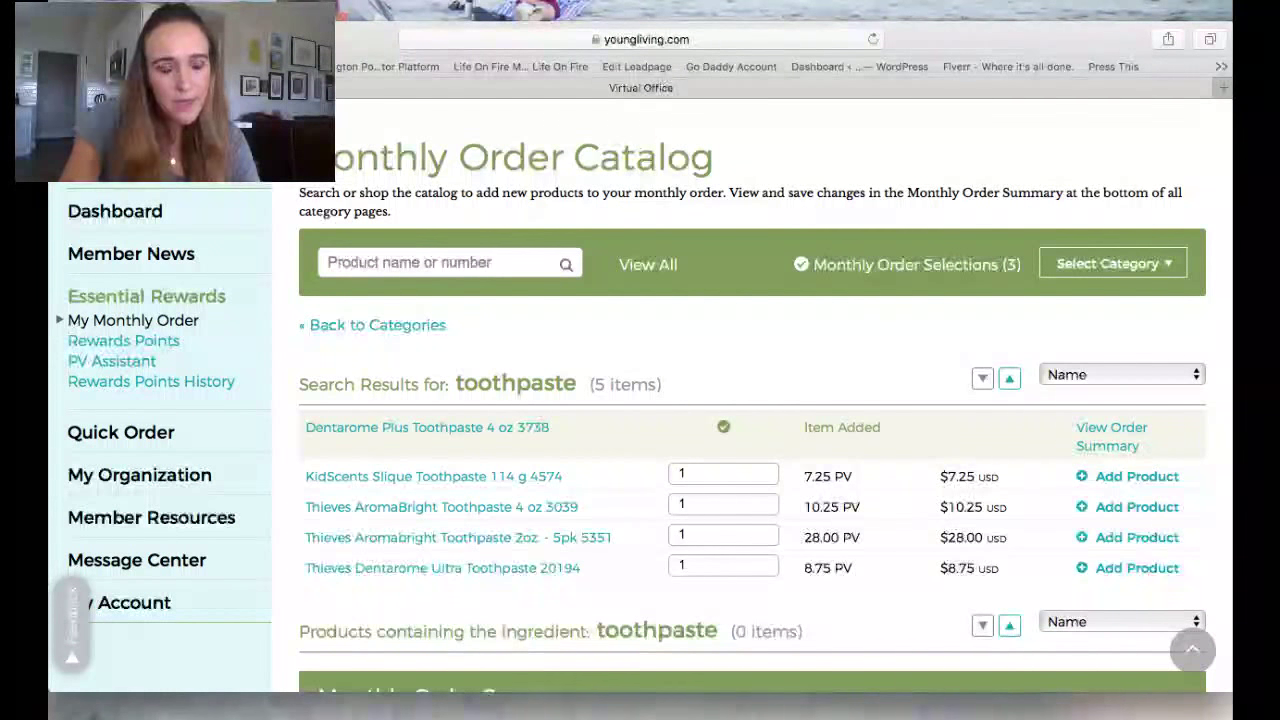
{"action": "left_click", "coordinate": [330, 262]}
{"action": "type", "text": "savvy"}
{"action": "key", "text": "Return"}
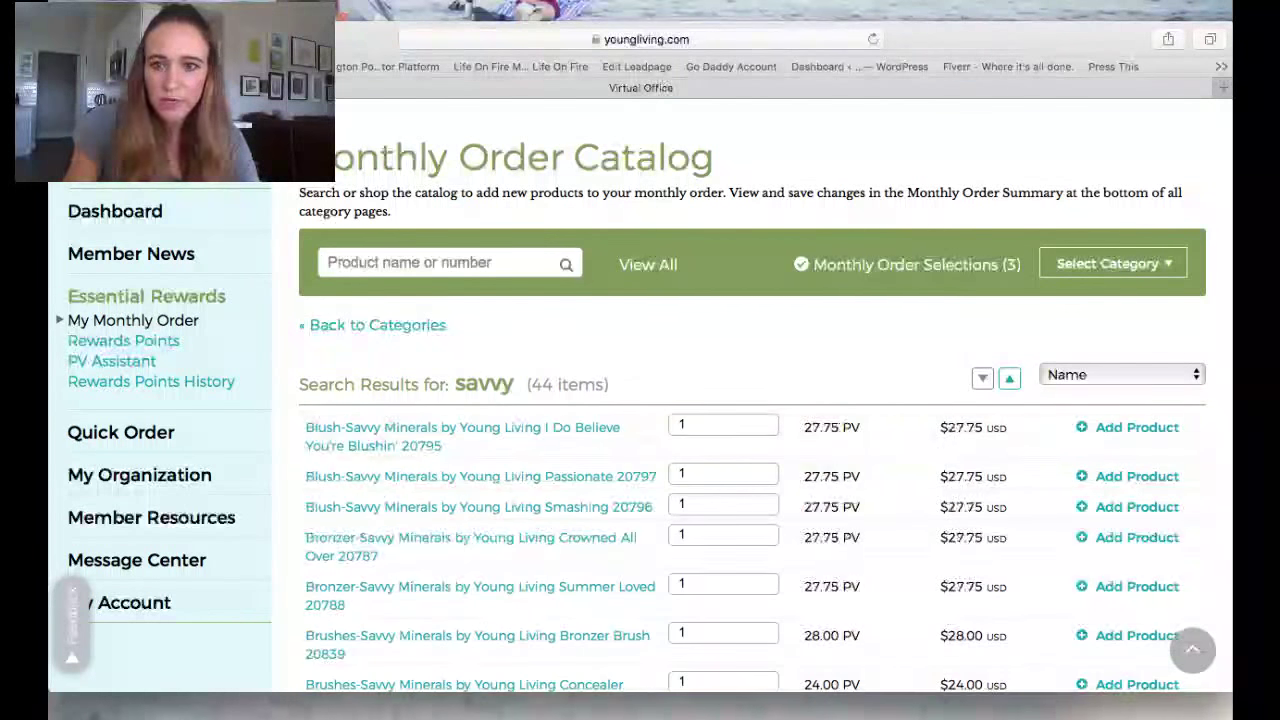
{"action": "scroll", "coordinate": [750, 450], "scroll_direction": "down", "scroll_amount": 10}
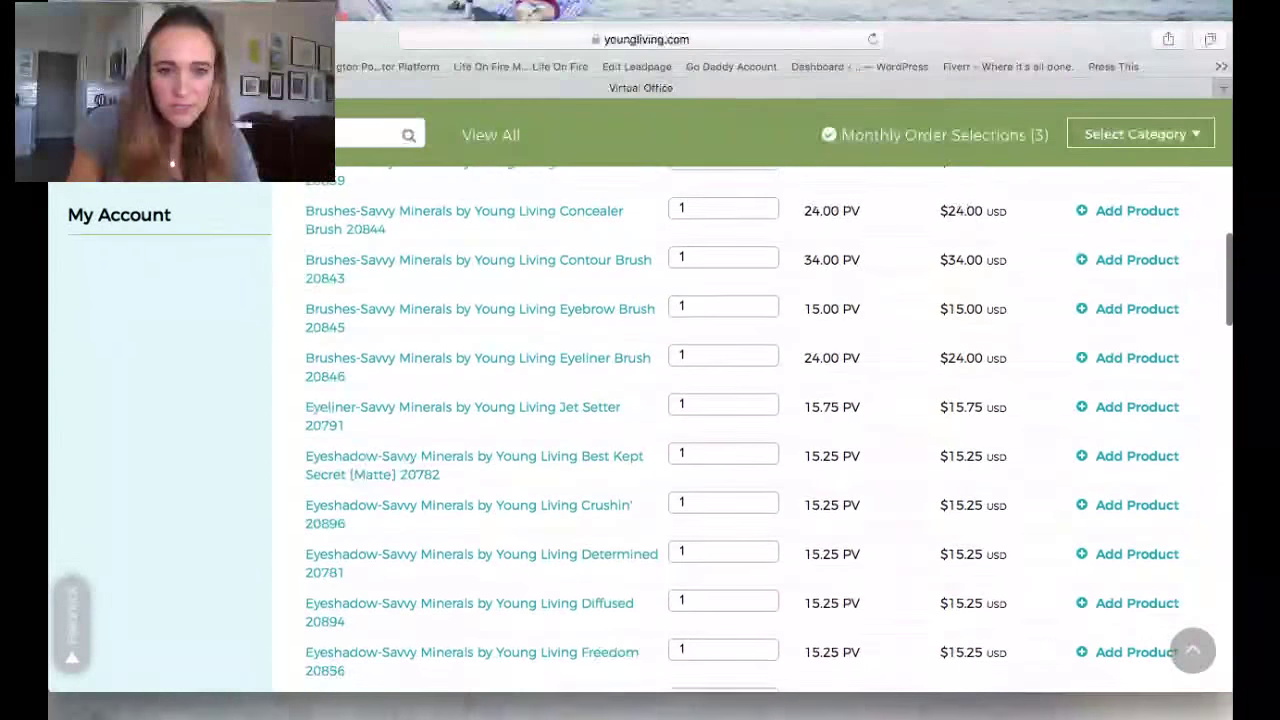
{"action": "scroll", "coordinate": [750, 430], "scroll_direction": "down", "scroll_amount": 12}
{"action": "scroll", "coordinate": [955, 258], "scroll_direction": "down", "scroll_amount": 6}
{"action": "scroll", "coordinate": [954, 247], "scroll_direction": "down", "scroll_amount": 8}
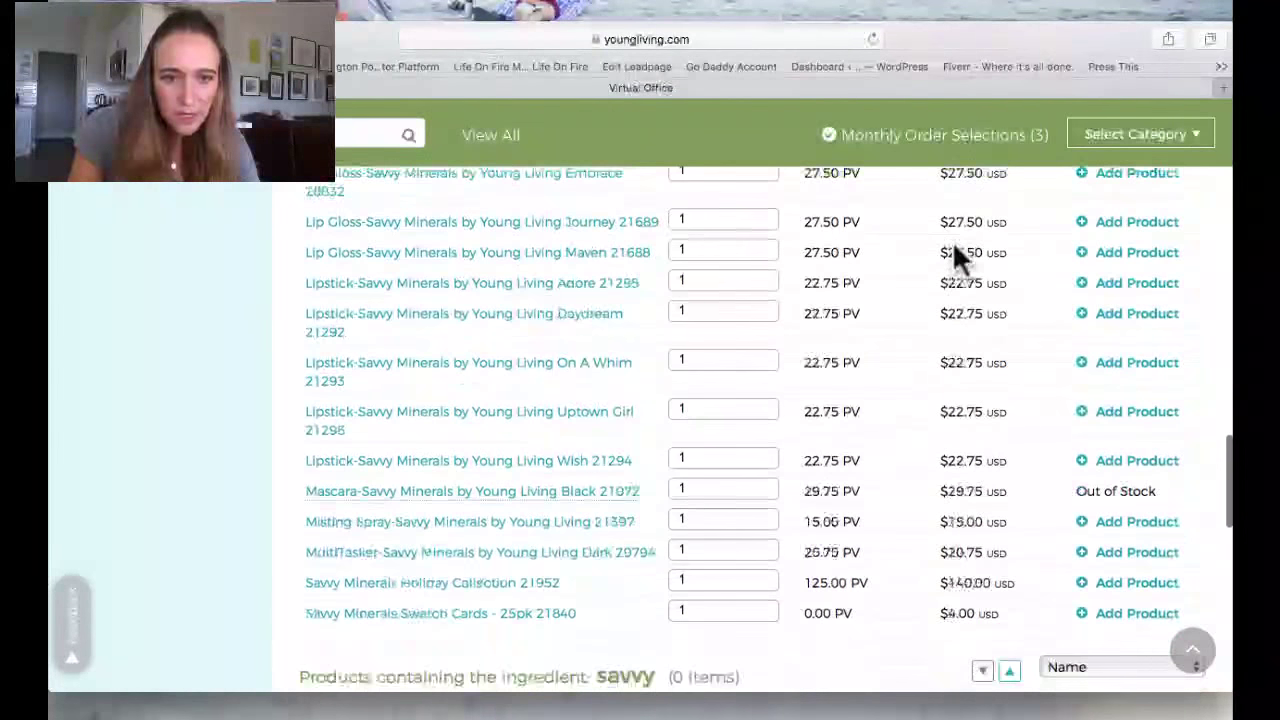
{"action": "scroll", "coordinate": [953, 250], "scroll_direction": "up", "scroll_amount": 5}
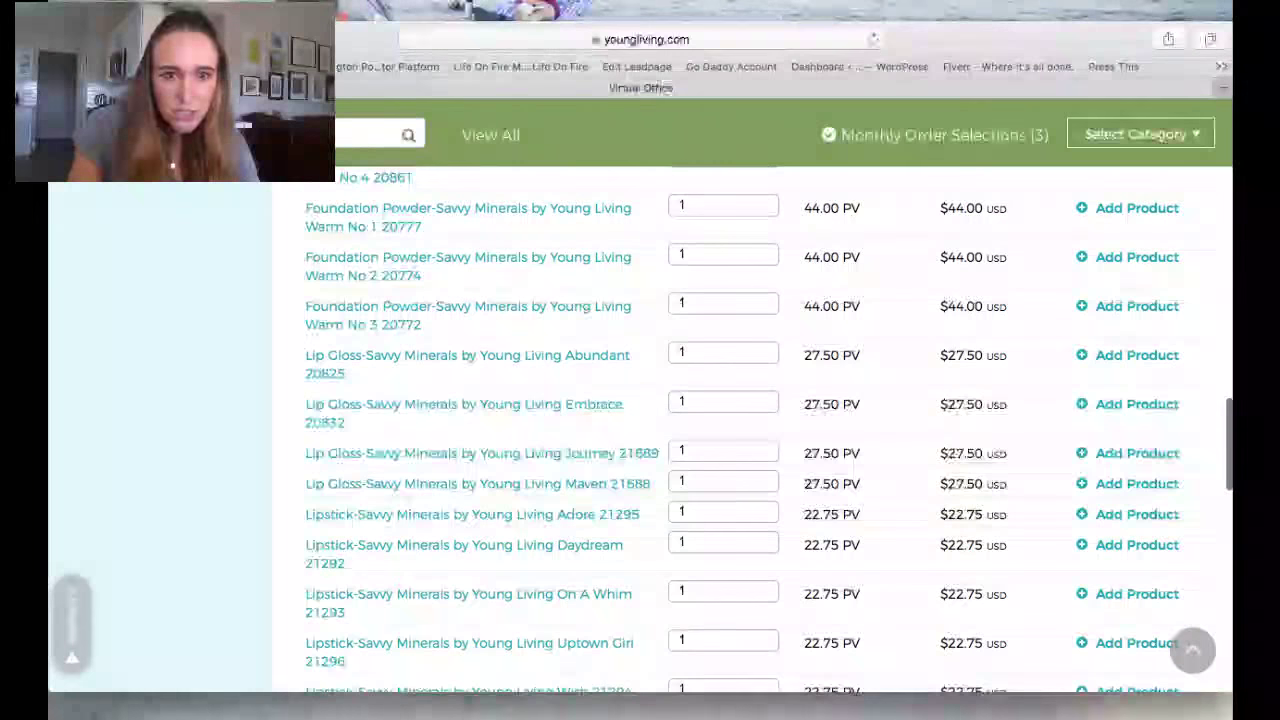
{"action": "left_click", "coordinate": [1084, 258]}
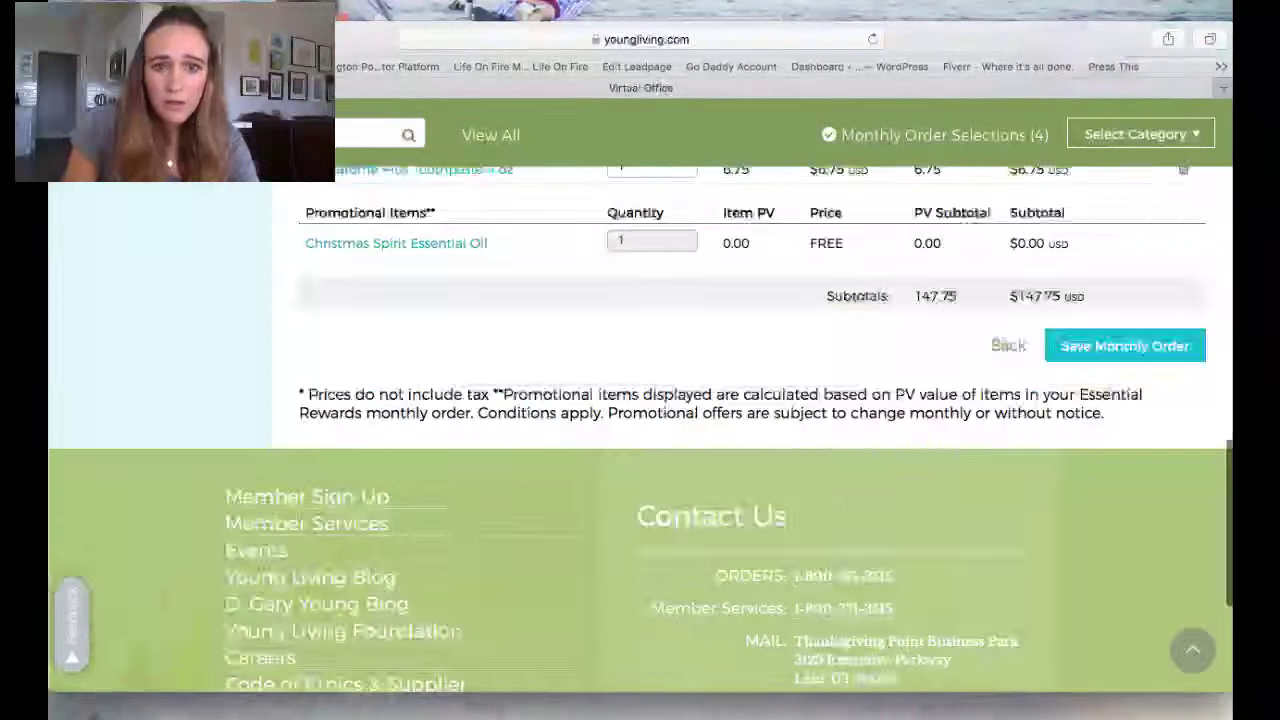
Search the catalog for choc and add one Pure Protein Complete- Chocolate to the monthly order
{"action": "scroll", "coordinate": [1086, 120], "scroll_direction": "up", "scroll_amount": 15}
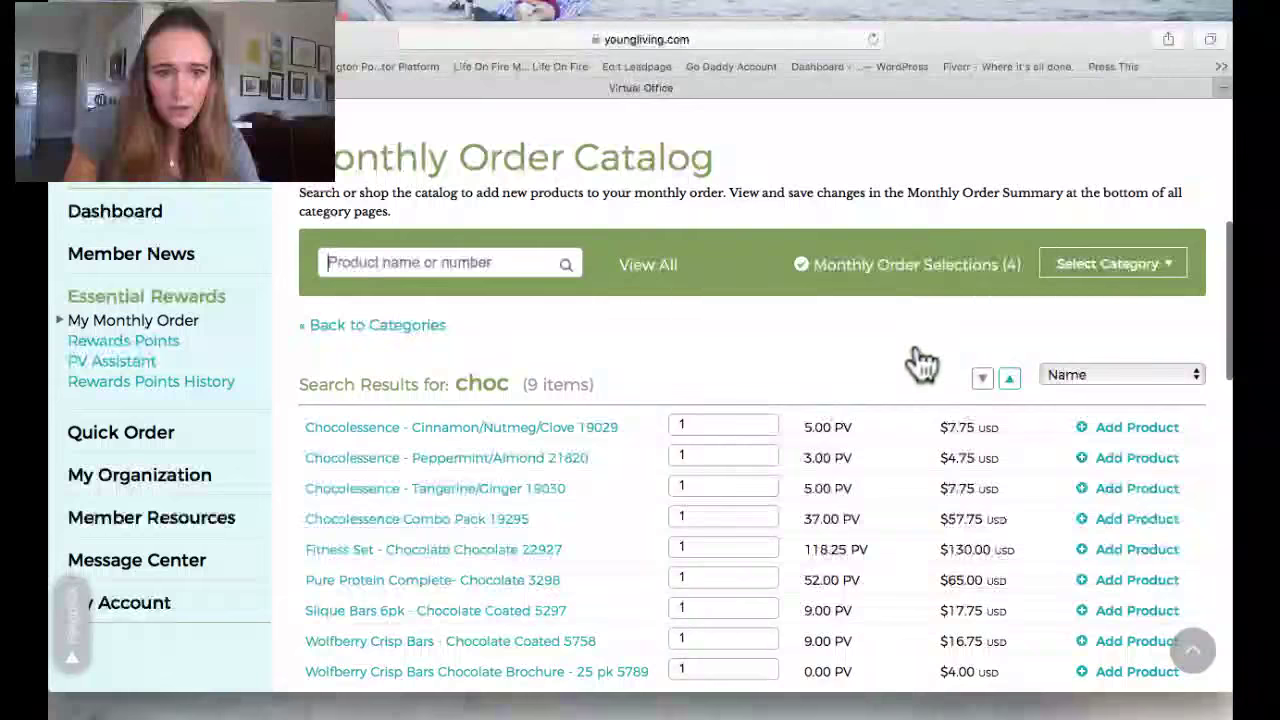
{"action": "scroll", "coordinate": [920, 362], "scroll_direction": "down", "scroll_amount": 2}
{"action": "left_click", "coordinate": [1130, 534]}
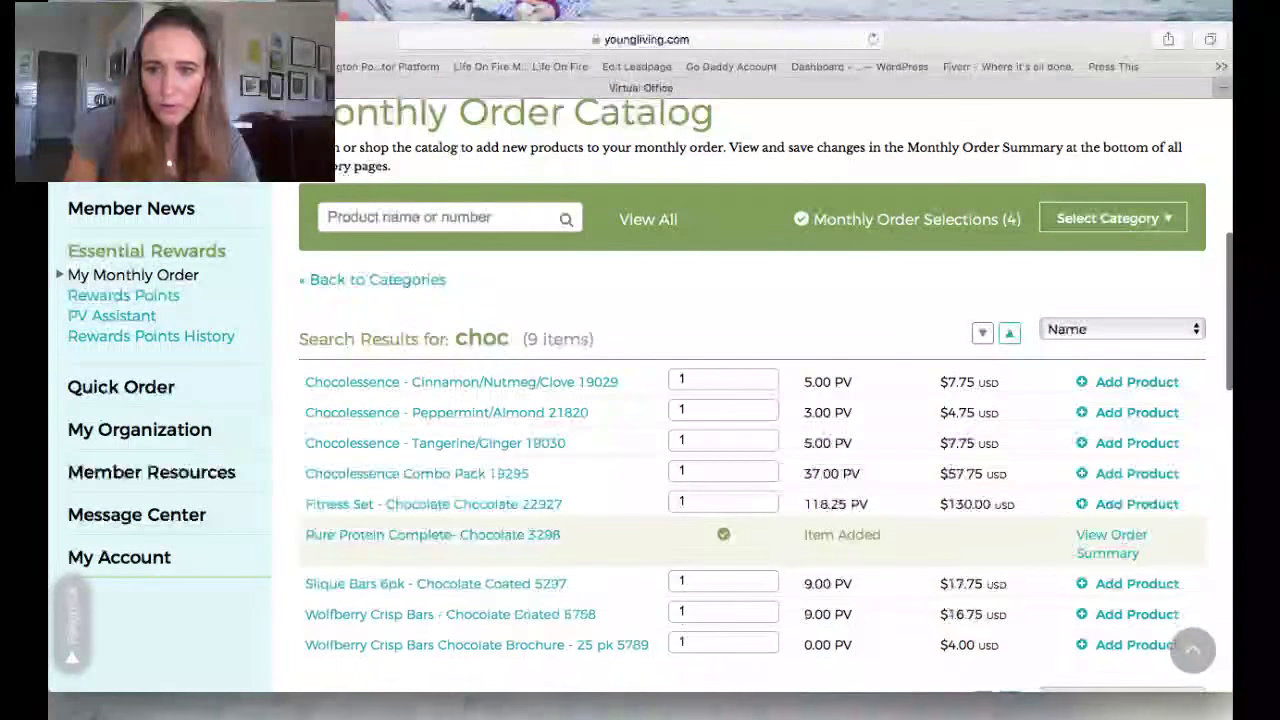
Search the catalog for grat and add one Gratitude Essential Oil 5 ml to the monthly order
{"action": "left_click", "coordinate": [328, 217]}
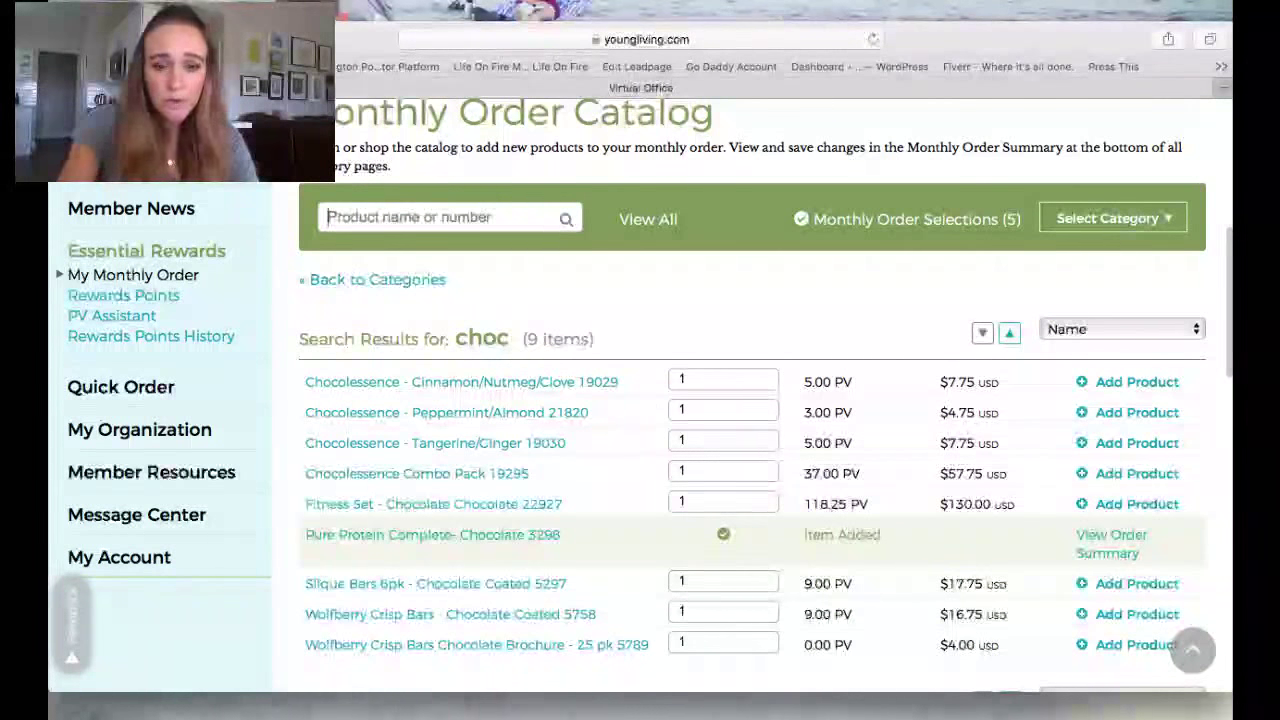
{"action": "type", "text": "grat"}
{"action": "key", "text": "Return"}
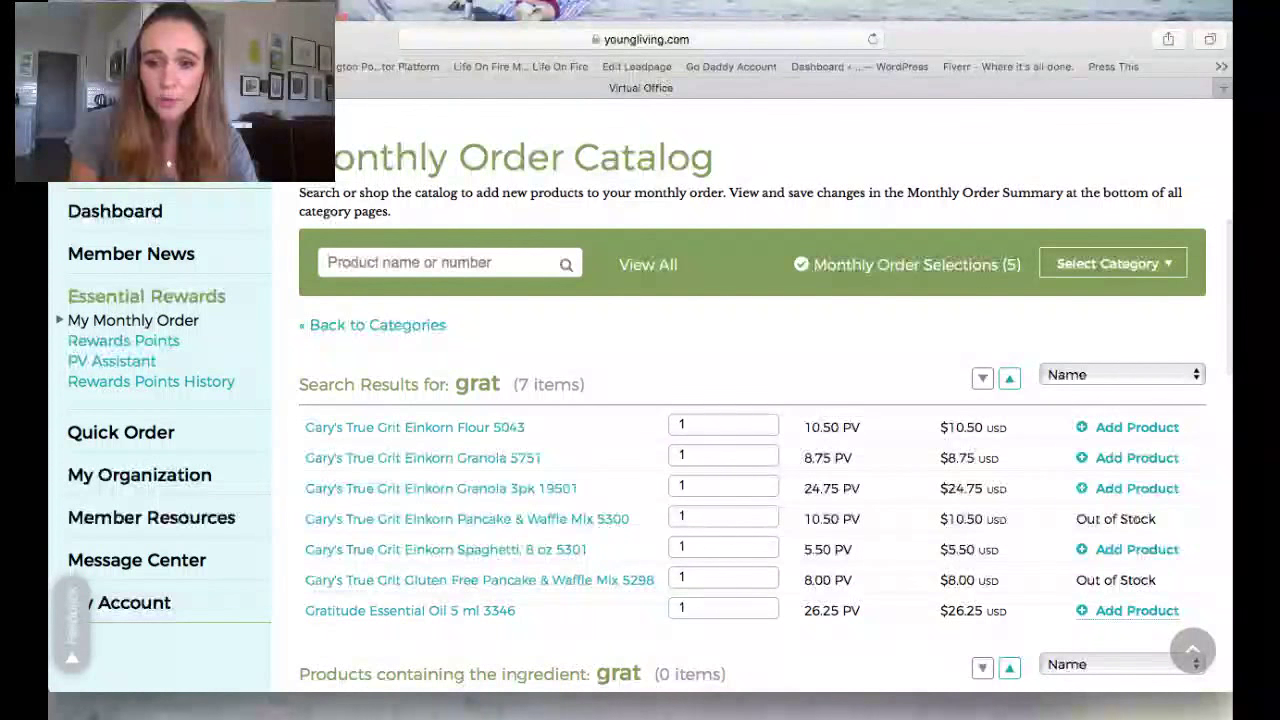
{"action": "left_click", "coordinate": [1127, 610]}
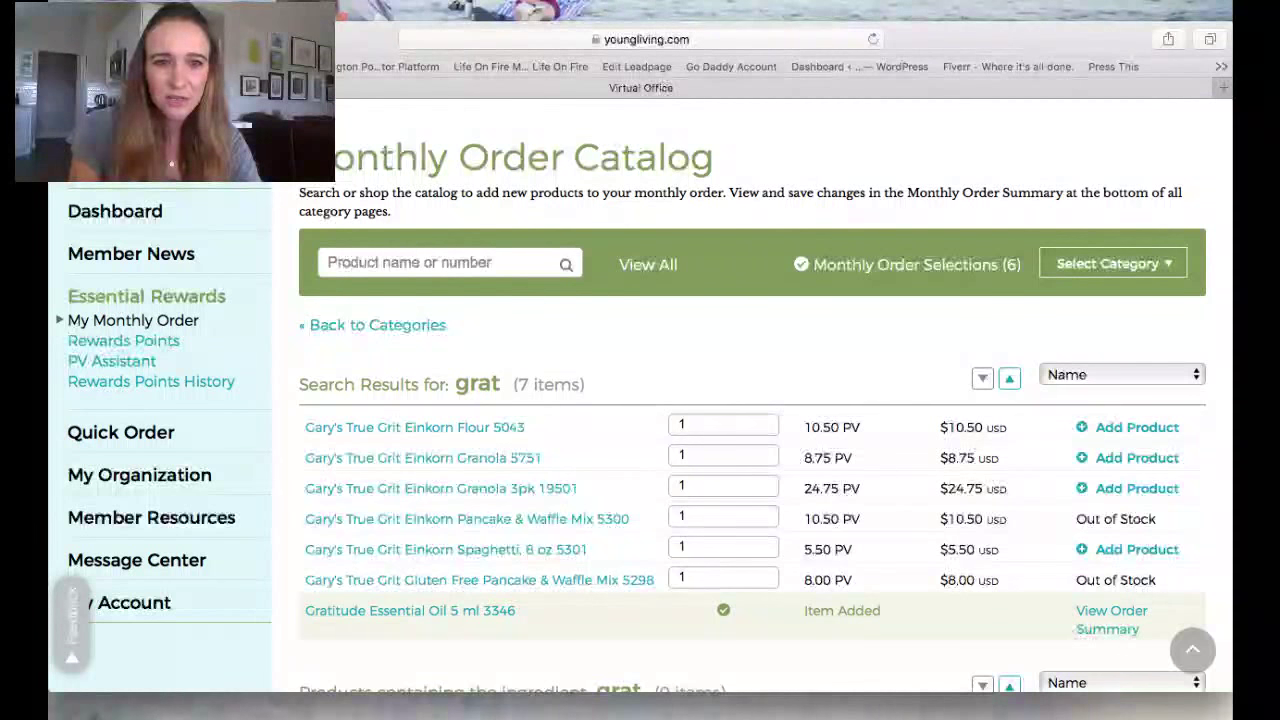
Review the products in the Monthly Order Summary and check the quantity of Pure Protein Complete- Chocolate
{"action": "left_click", "coordinate": [328, 262]}
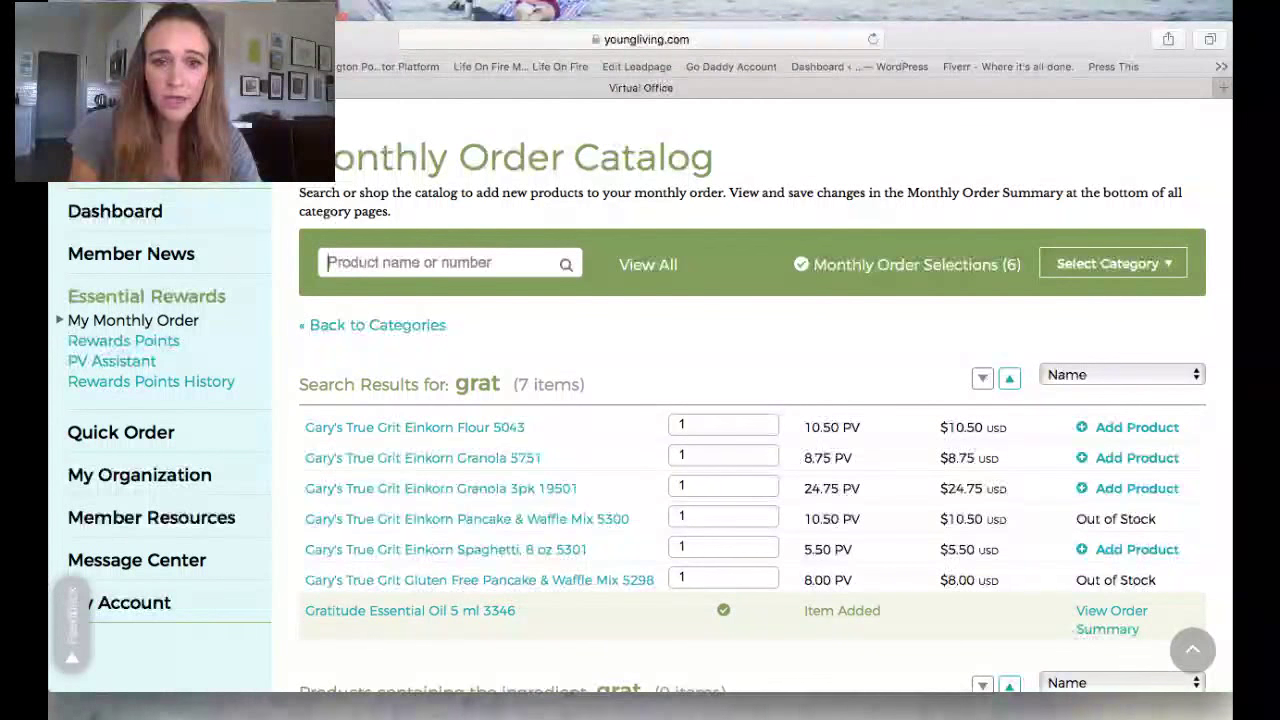
{"action": "scroll", "coordinate": [640, 410], "scroll_direction": "down", "scroll_amount": 1}
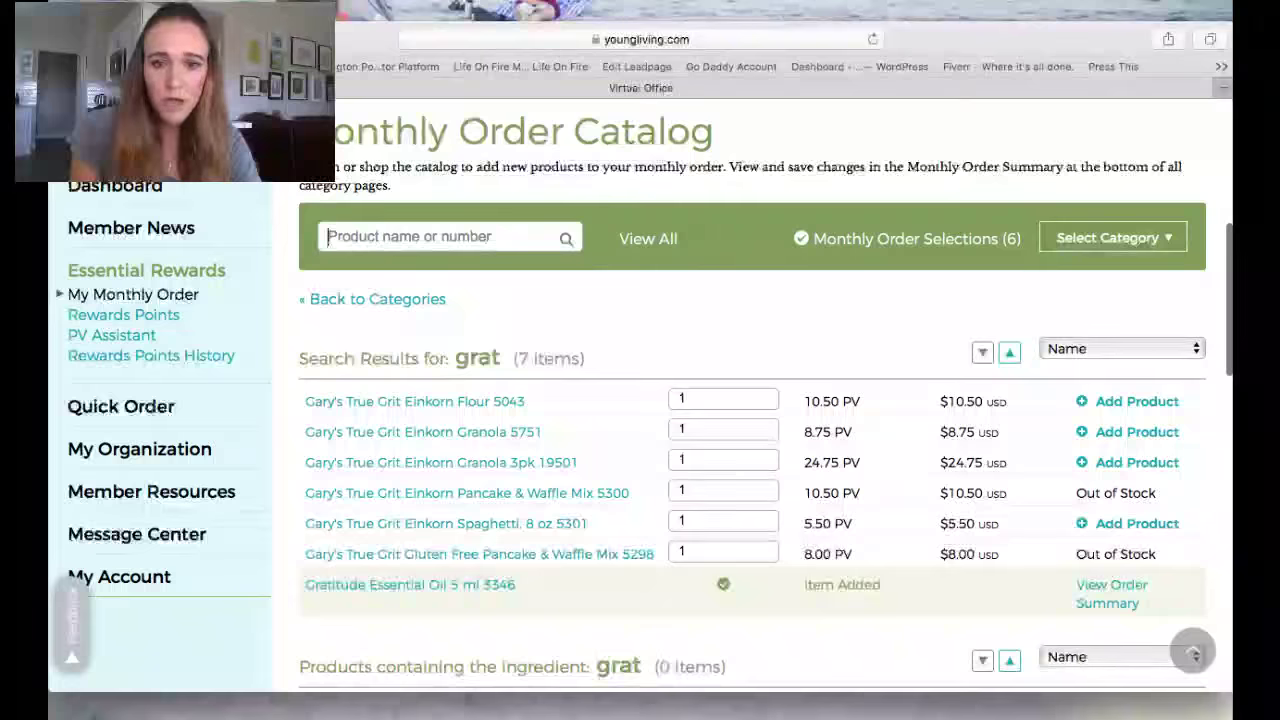
{"action": "scroll", "coordinate": [640, 410], "scroll_direction": "down", "scroll_amount": 2}
{"action": "scroll", "coordinate": [750, 420], "scroll_direction": "down", "scroll_amount": 2}
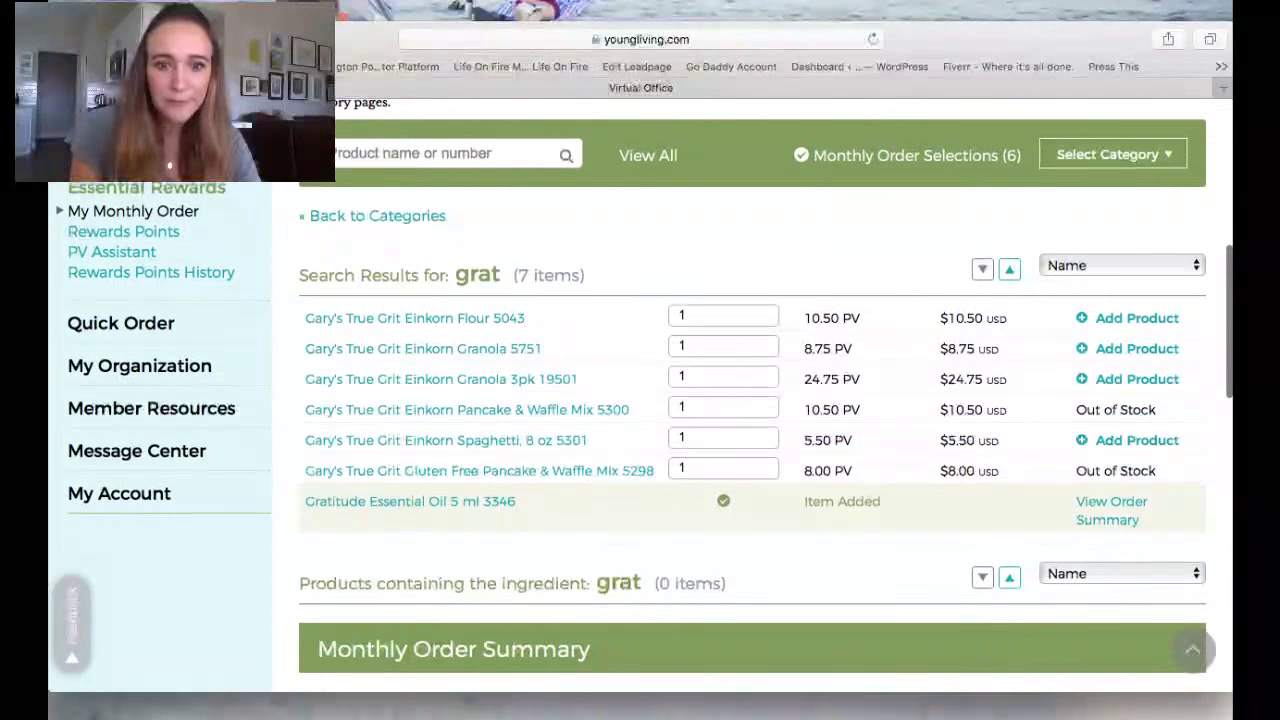
{"action": "scroll", "coordinate": [750, 420], "scroll_direction": "down", "scroll_amount": 5}
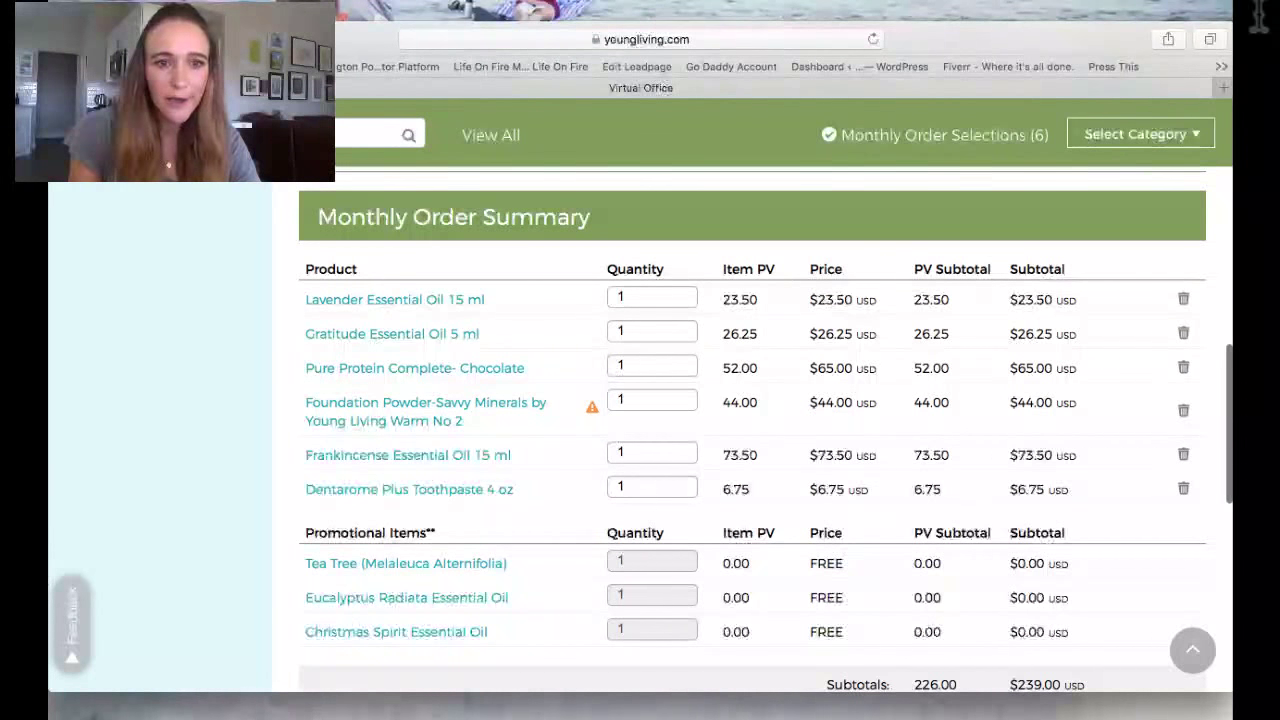
{"action": "double_click", "coordinate": [621, 365]}
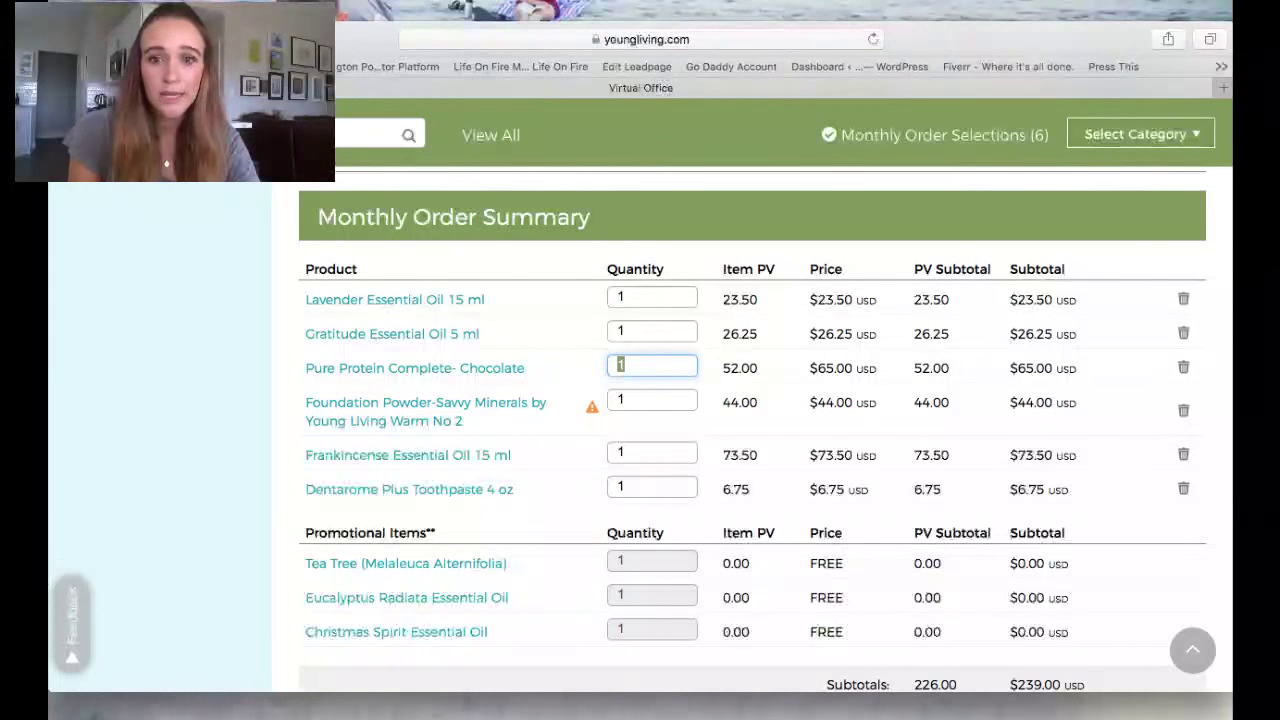
{"action": "key", "text": "Return"}
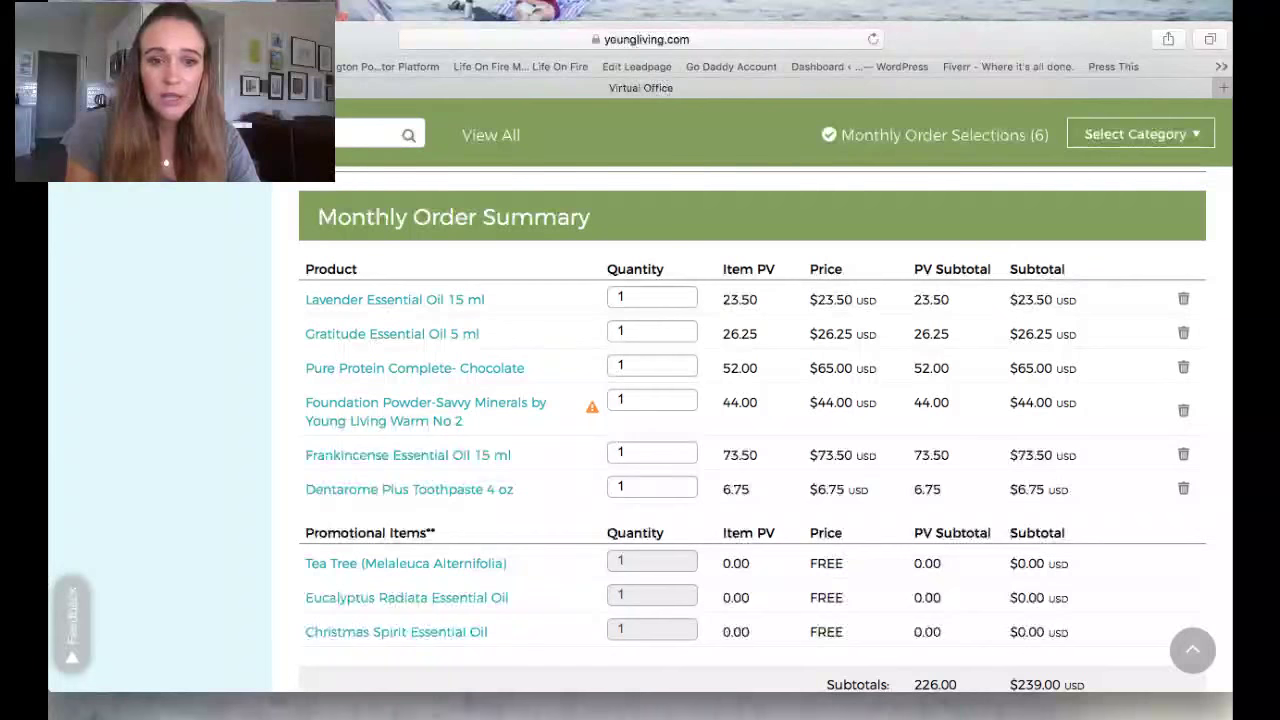
Save the monthly order and proceed from the delivery alert to changing its shipping
{"action": "scroll", "coordinate": [760, 240], "scroll_direction": "down", "scroll_amount": 2}
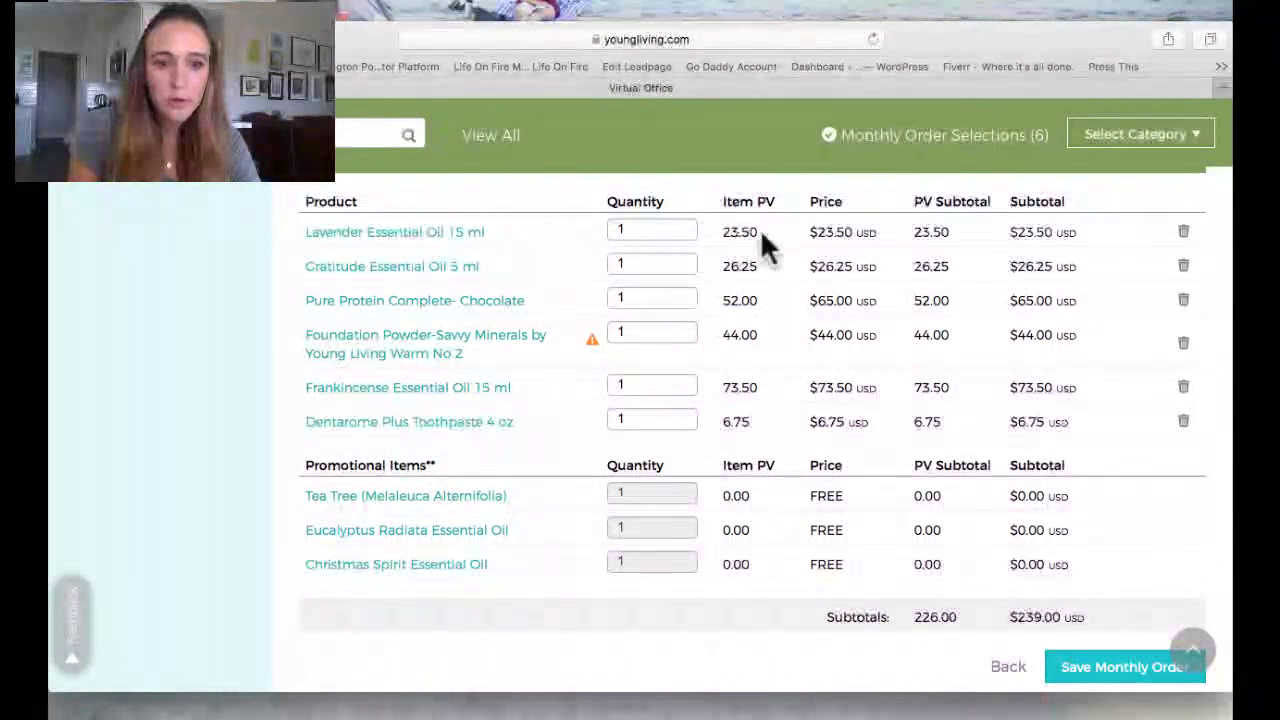
{"action": "scroll", "coordinate": [866, 240], "scroll_direction": "down", "scroll_amount": 1}
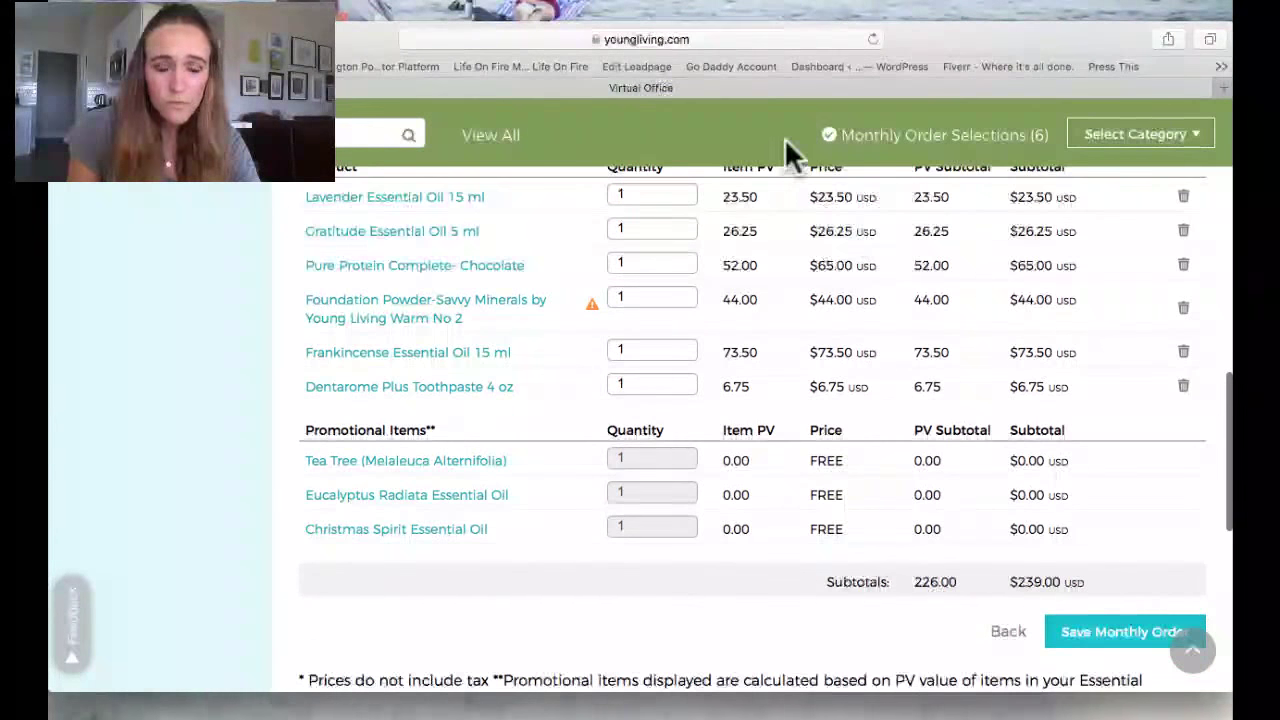
{"action": "scroll", "coordinate": [760, 240], "scroll_direction": "up", "scroll_amount": 1}
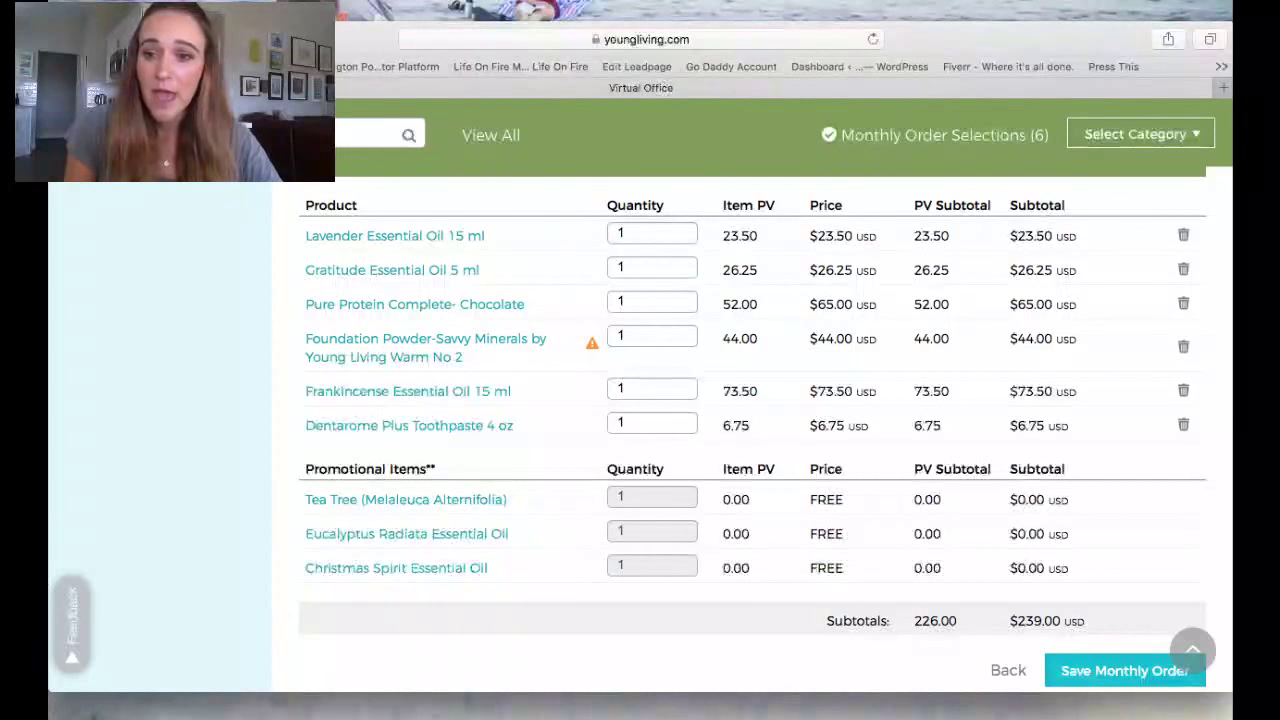
{"action": "left_click", "coordinate": [1150, 670]}
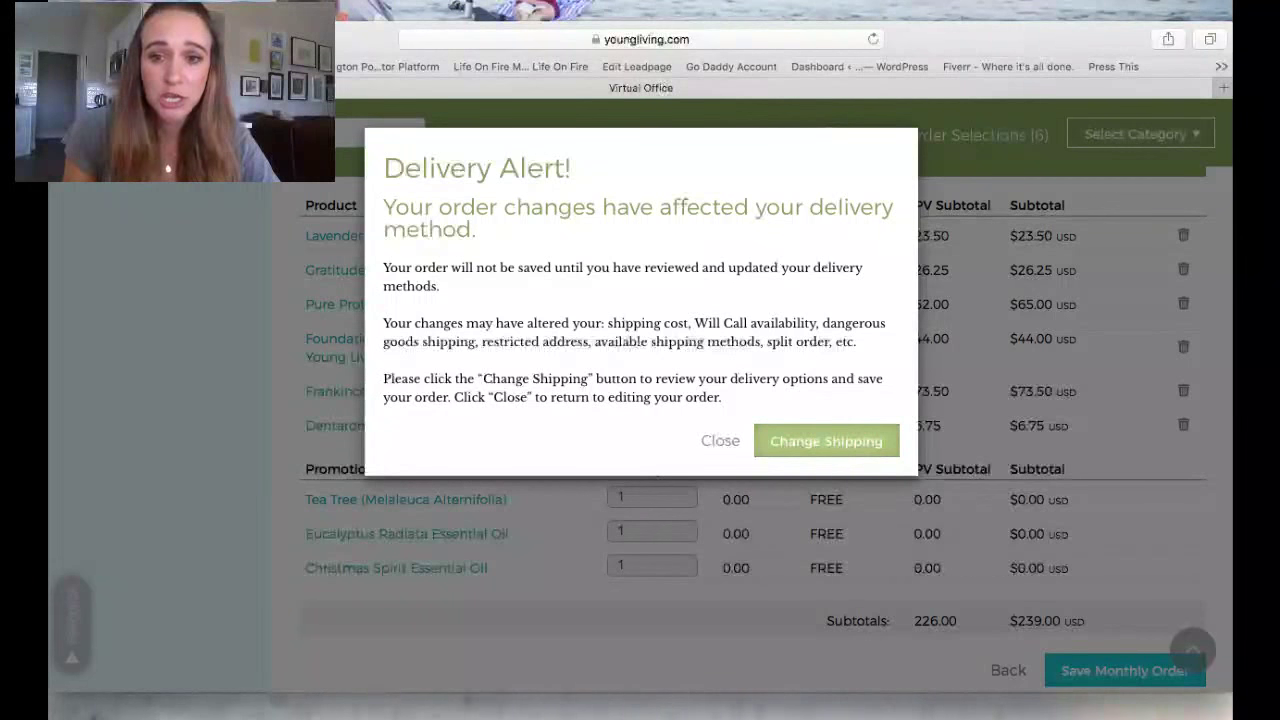
{"action": "left_click", "coordinate": [870, 440]}
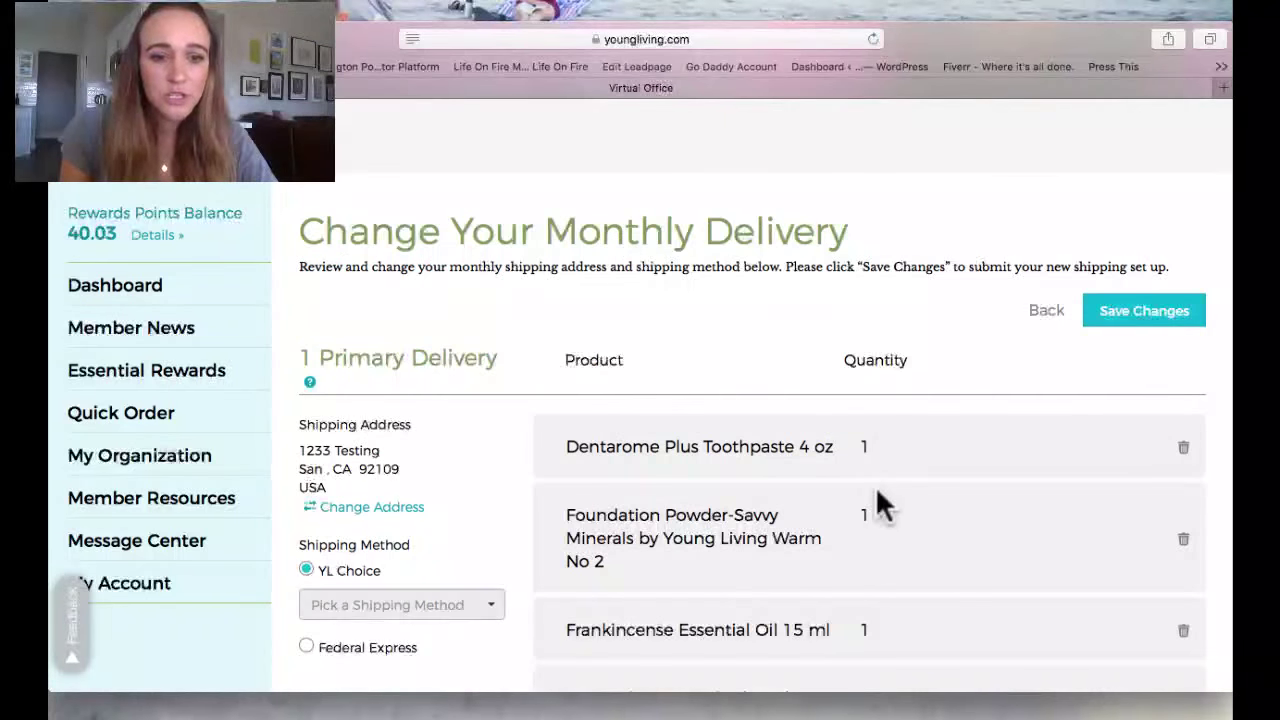
Set the YL Choice shipping method of the primary delivery to Ground $8.99 (3 - 5 business days)
{"action": "left_click", "coordinate": [401, 604]}
{"action": "scroll", "coordinate": [401, 495], "scroll_direction": "down", "scroll_amount": 3}
{"action": "scroll", "coordinate": [401, 495], "scroll_direction": "up", "scroll_amount": 3}
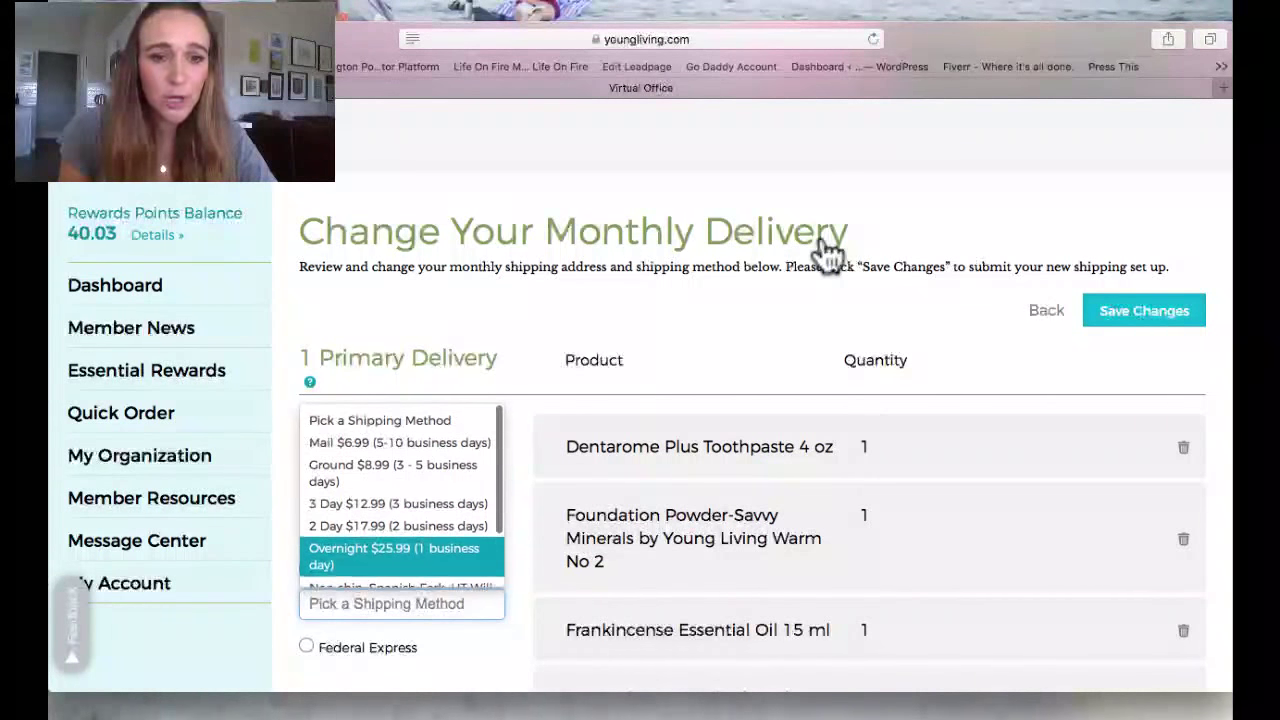
{"action": "key", "text": "Up"}
{"action": "key", "text": "Up"}
{"action": "key", "text": "Up"}
{"action": "key", "text": "Up"}
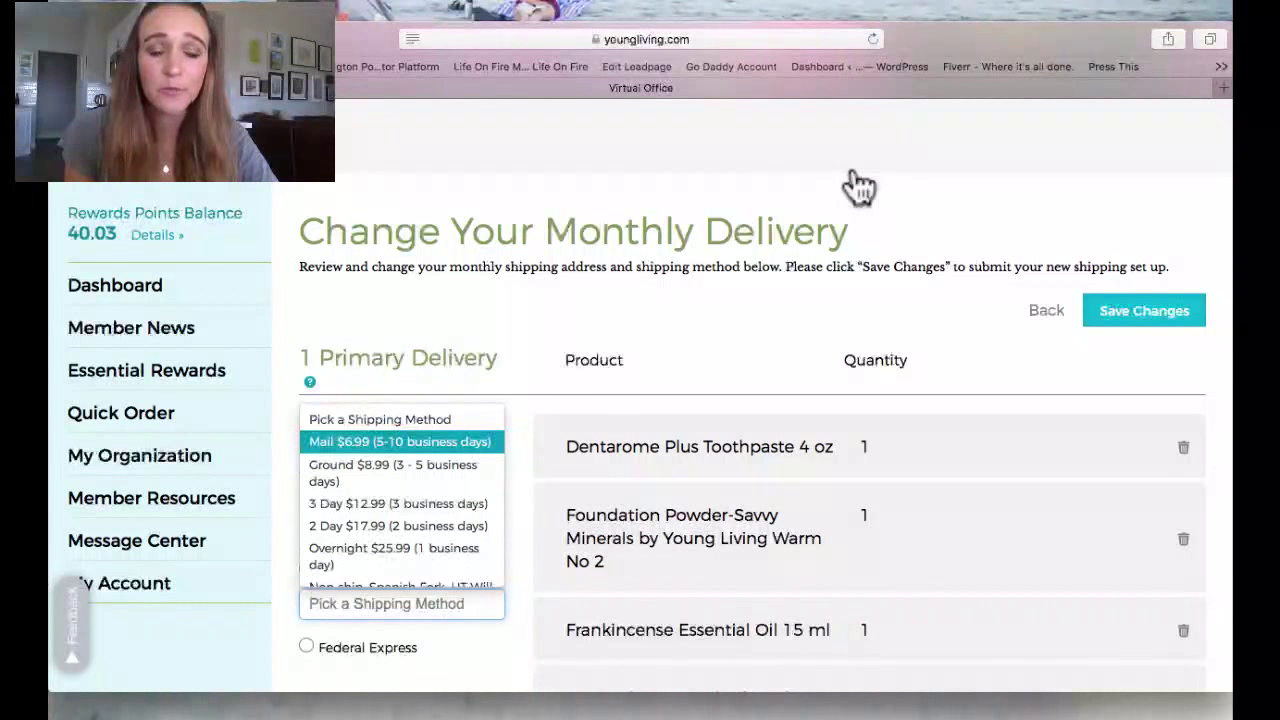
{"action": "key", "text": "Down"}
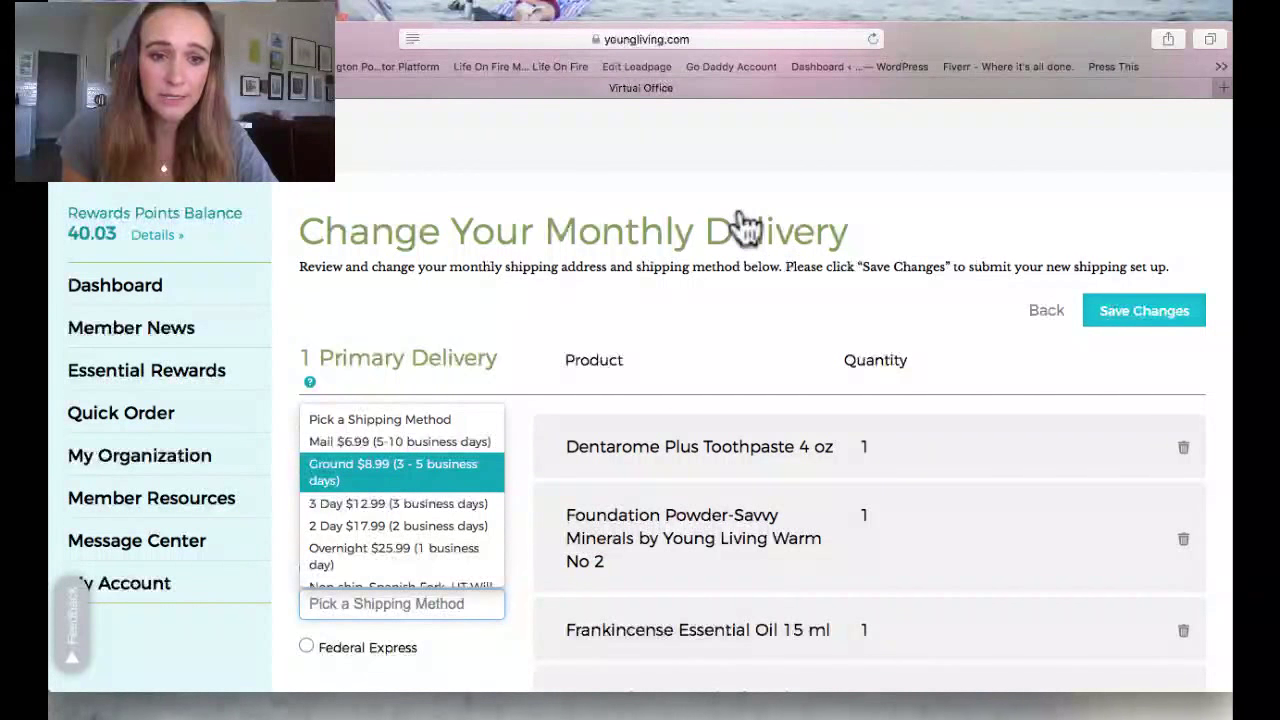
{"action": "key", "text": "Return"}
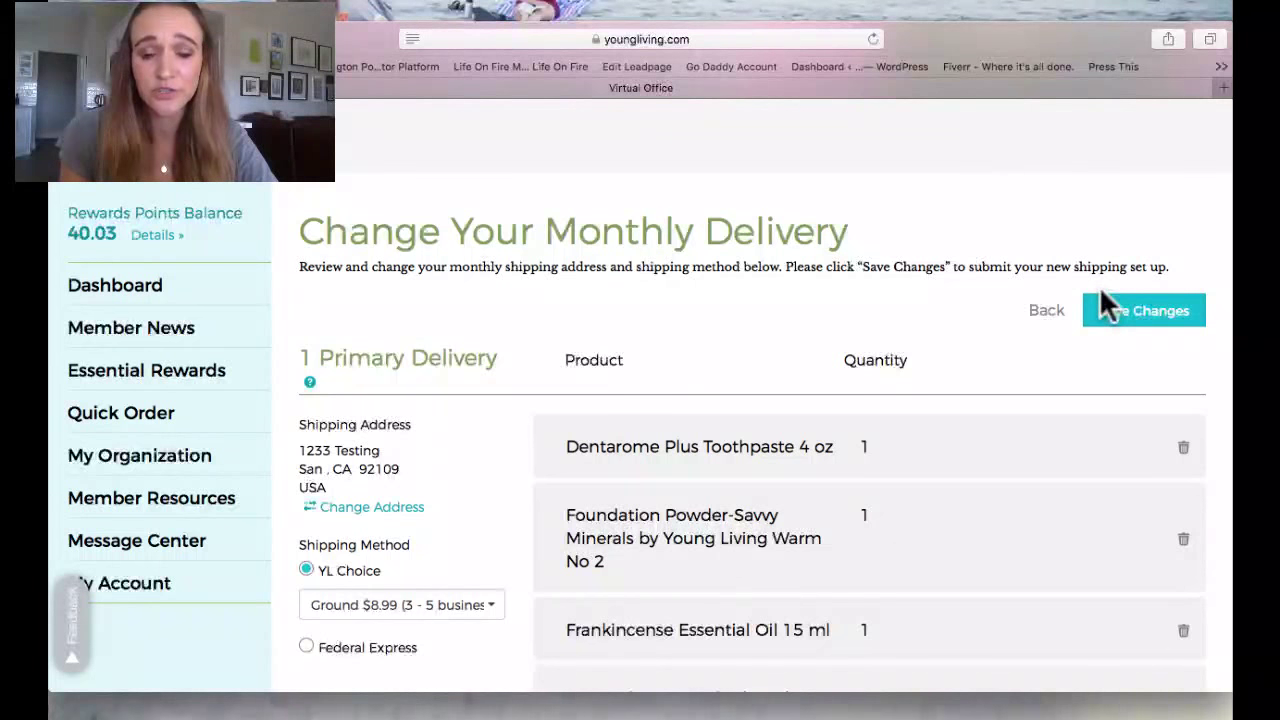
Go over the products in the primary delivery and save the monthly delivery changes
{"action": "scroll", "coordinate": [1099, 286], "scroll_direction": "up", "scroll_amount": 2}
{"action": "scroll", "coordinate": [1100, 300], "scroll_direction": "down", "scroll_amount": 5}
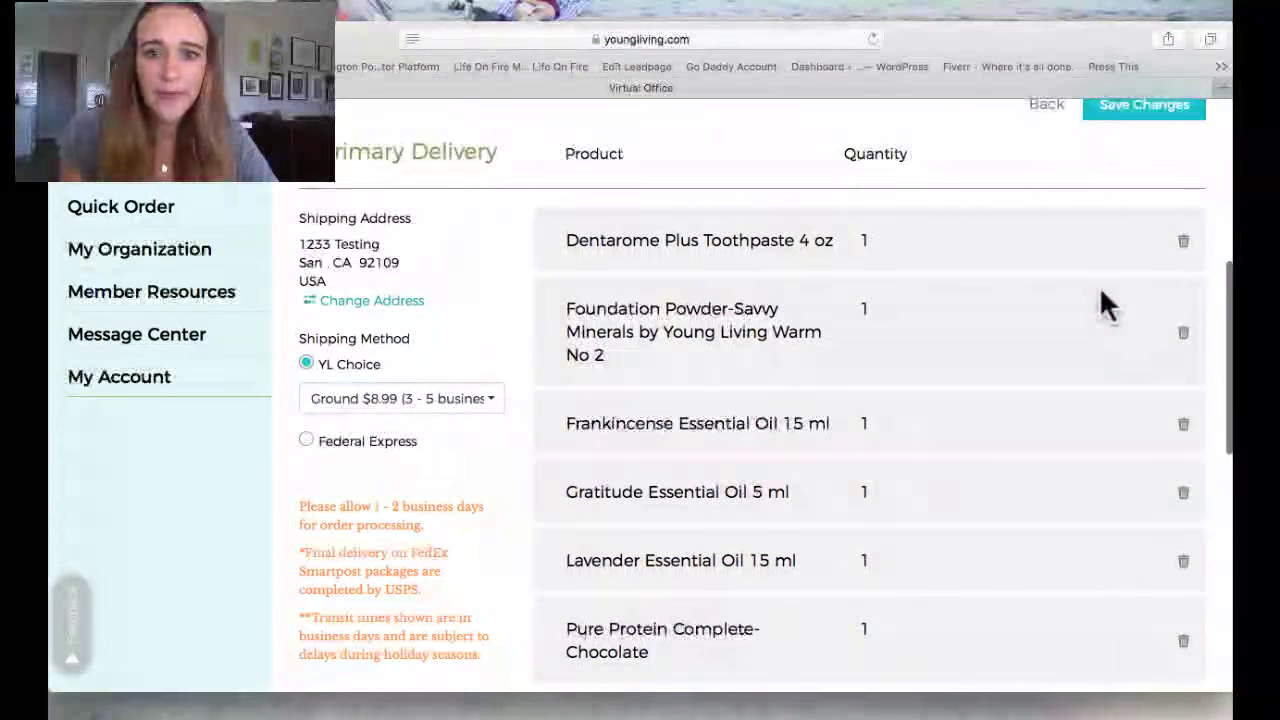
{"action": "scroll", "coordinate": [1101, 293], "scroll_direction": "down", "scroll_amount": 2}
{"action": "scroll", "coordinate": [1156, 290], "scroll_direction": "down", "scroll_amount": 2}
{"action": "left_click", "coordinate": [1144, 598]}
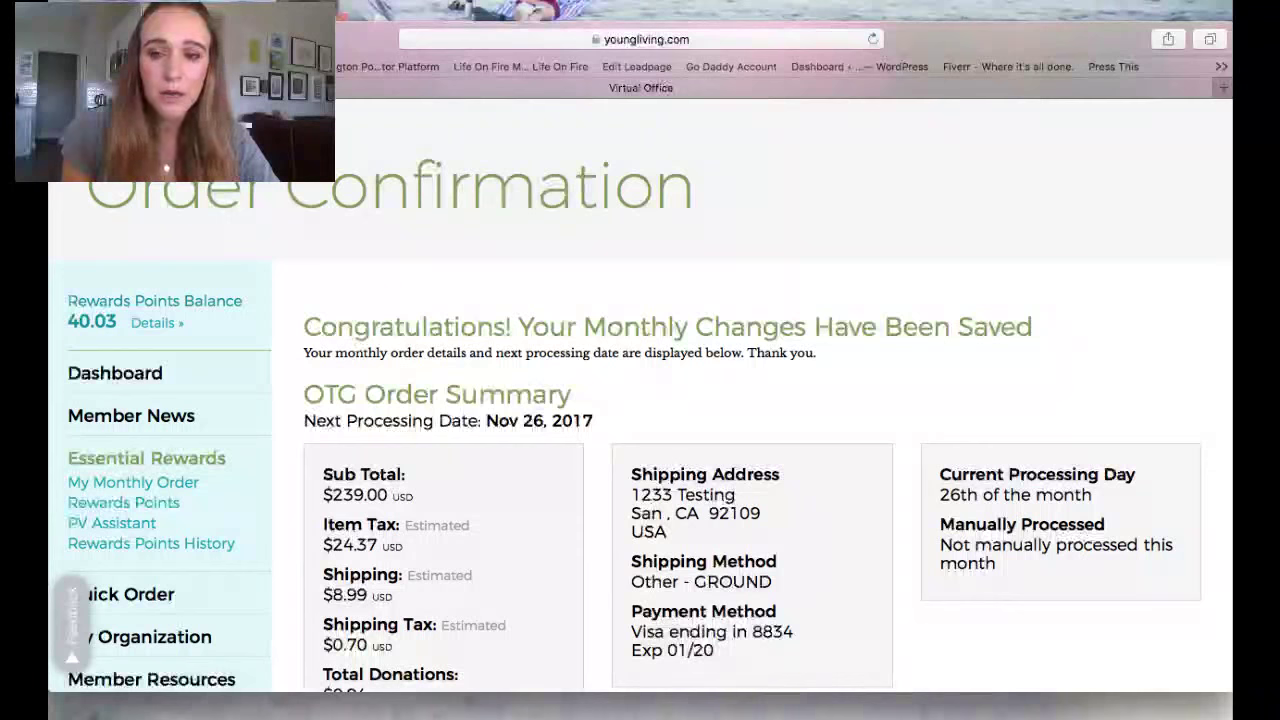
Review the totals, shipping and payment details in the order confirmation, and return to the Essential Rewards summary
{"action": "scroll", "coordinate": [650, 400], "scroll_direction": "down", "scroll_amount": 3}
{"action": "scroll", "coordinate": [650, 400], "scroll_direction": "down", "scroll_amount": 1}
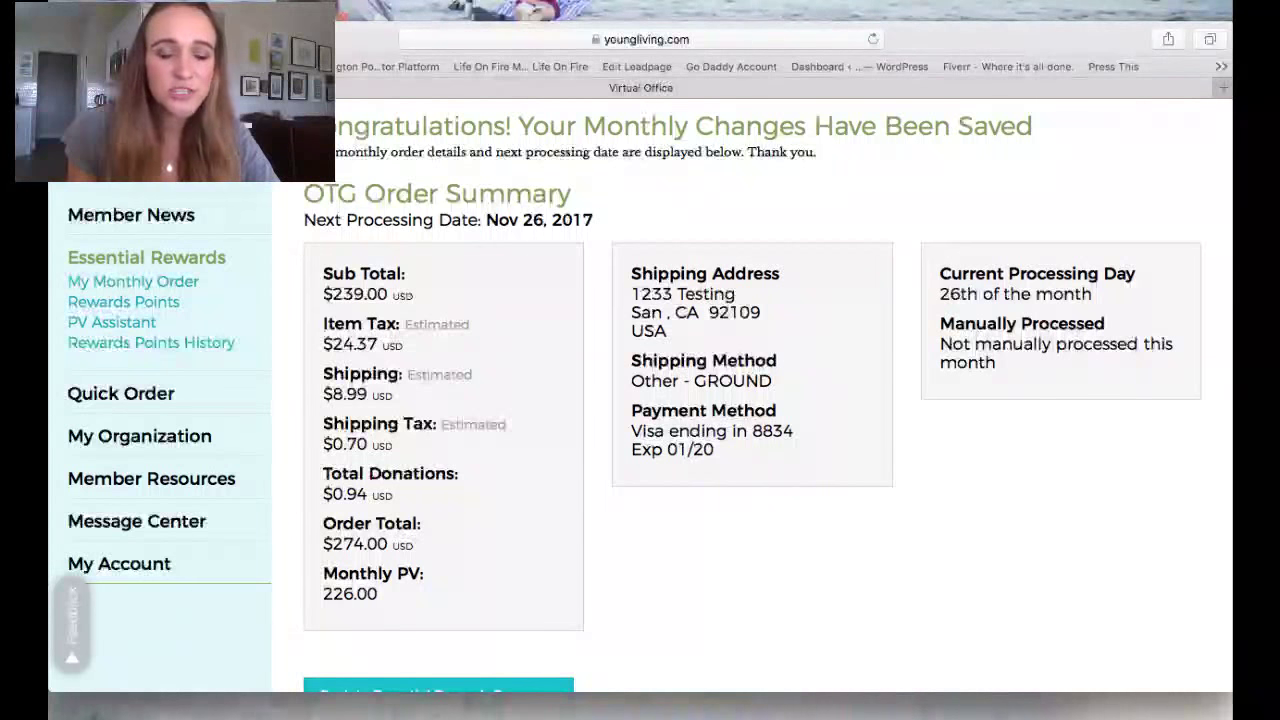
{"action": "scroll", "coordinate": [650, 400], "scroll_direction": "down", "scroll_amount": 3}
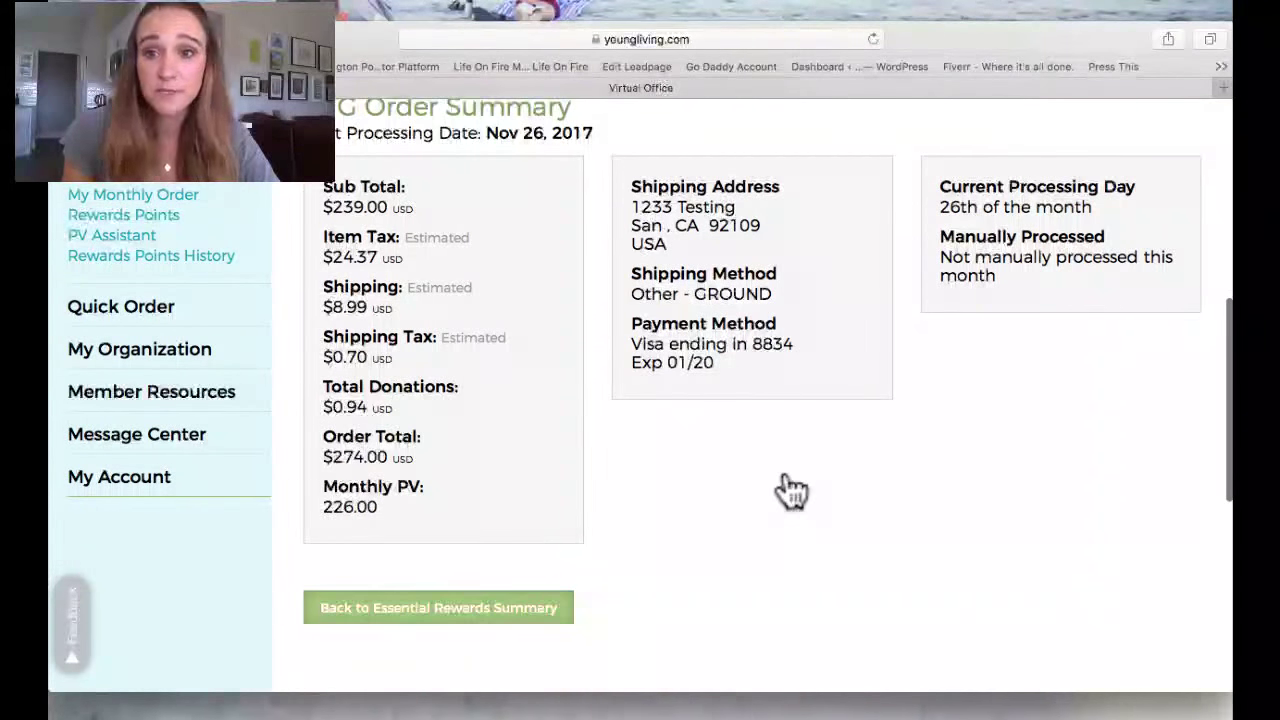
{"action": "key", "text": "super+bracketleft"}
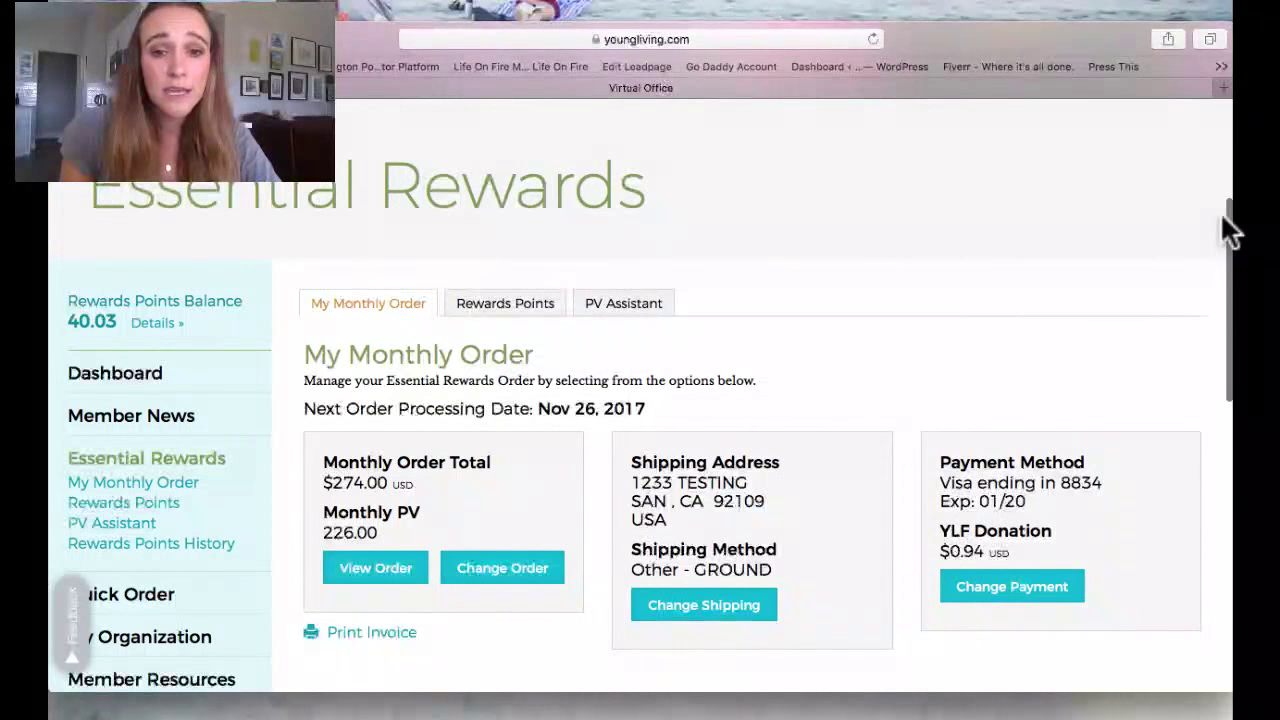
Examine the My Monthly Order overview, including order total, monthly PV, shipping, payment and processing date options
{"action": "scroll", "coordinate": [1229, 229], "scroll_direction": "down", "scroll_amount": 3}
{"action": "scroll", "coordinate": [1229, 229], "scroll_direction": "down", "scroll_amount": 2}
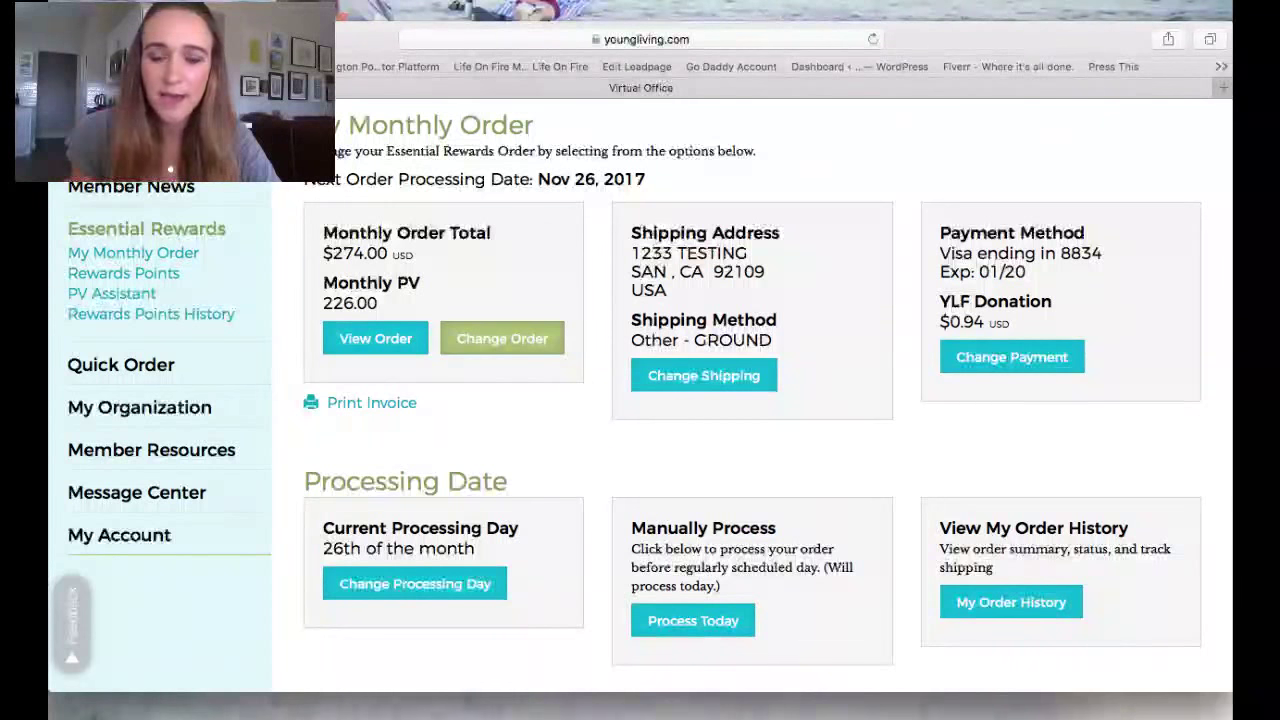
{"action": "scroll", "coordinate": [988, 150], "scroll_direction": "up", "scroll_amount": 2}
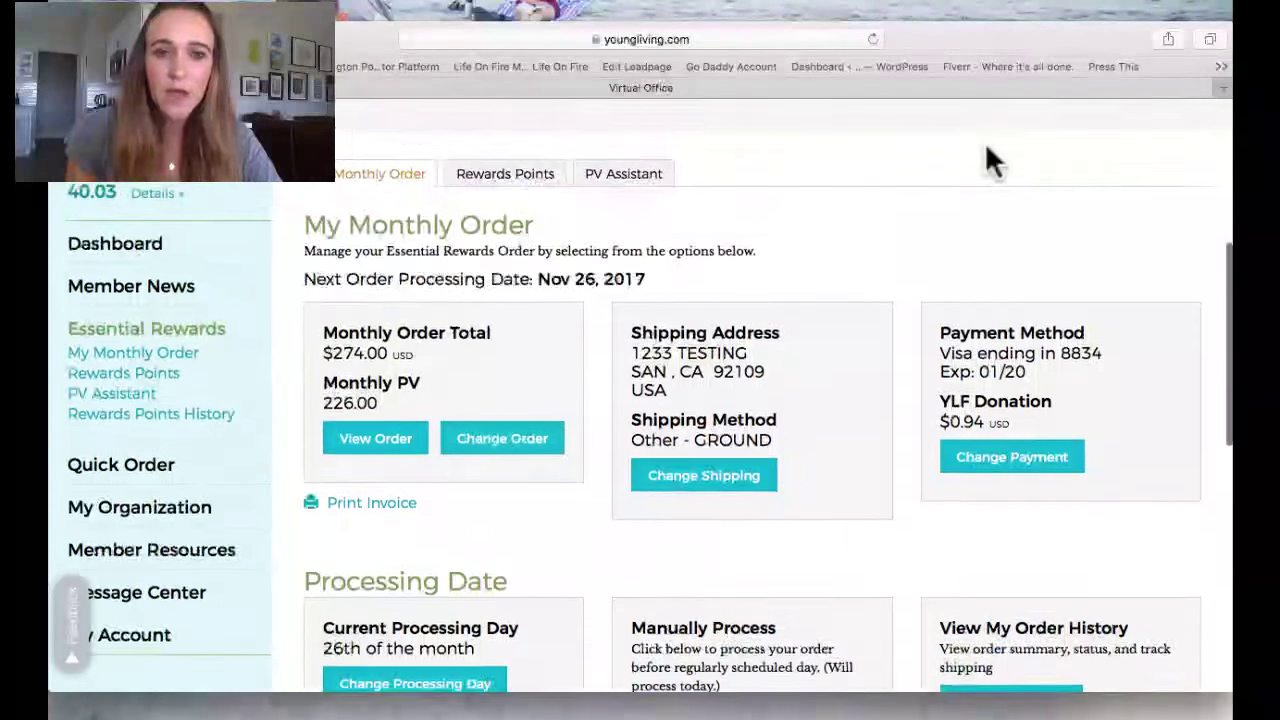
{"action": "scroll", "coordinate": [988, 152], "scroll_direction": "down", "scroll_amount": 1}
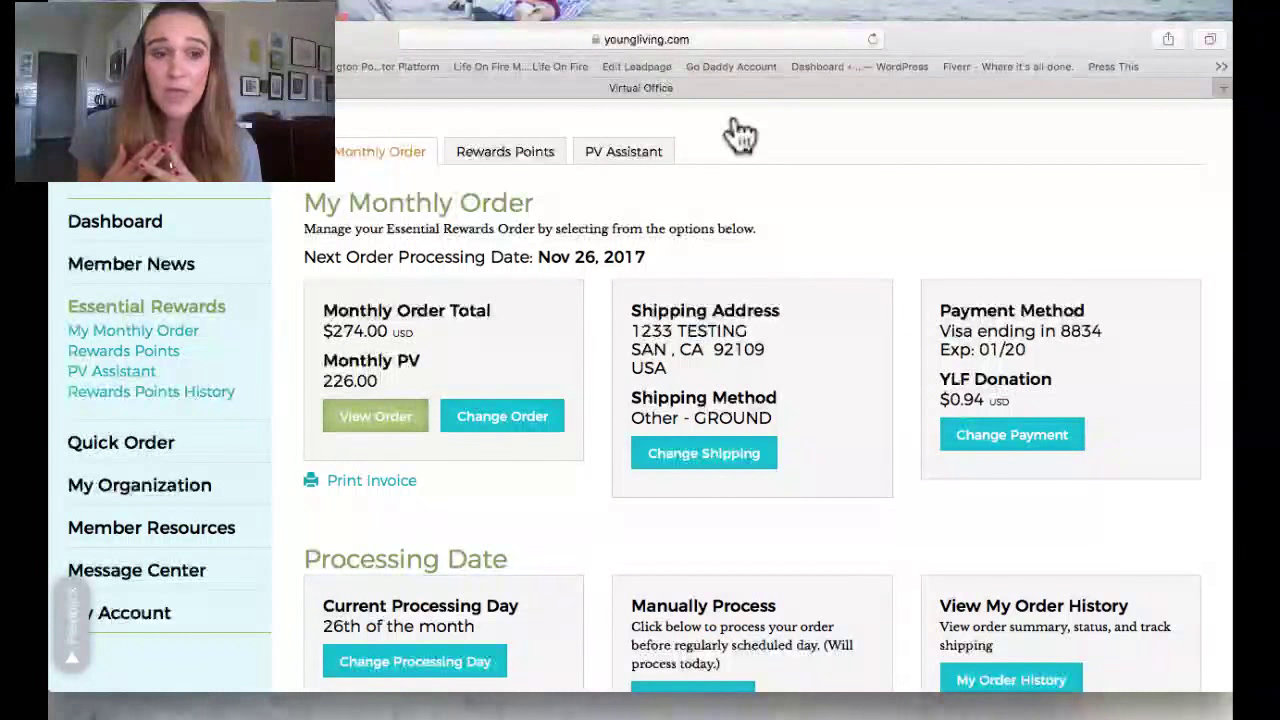
{"action": "scroll", "coordinate": [123, 350], "scroll_direction": "up", "scroll_amount": 2}
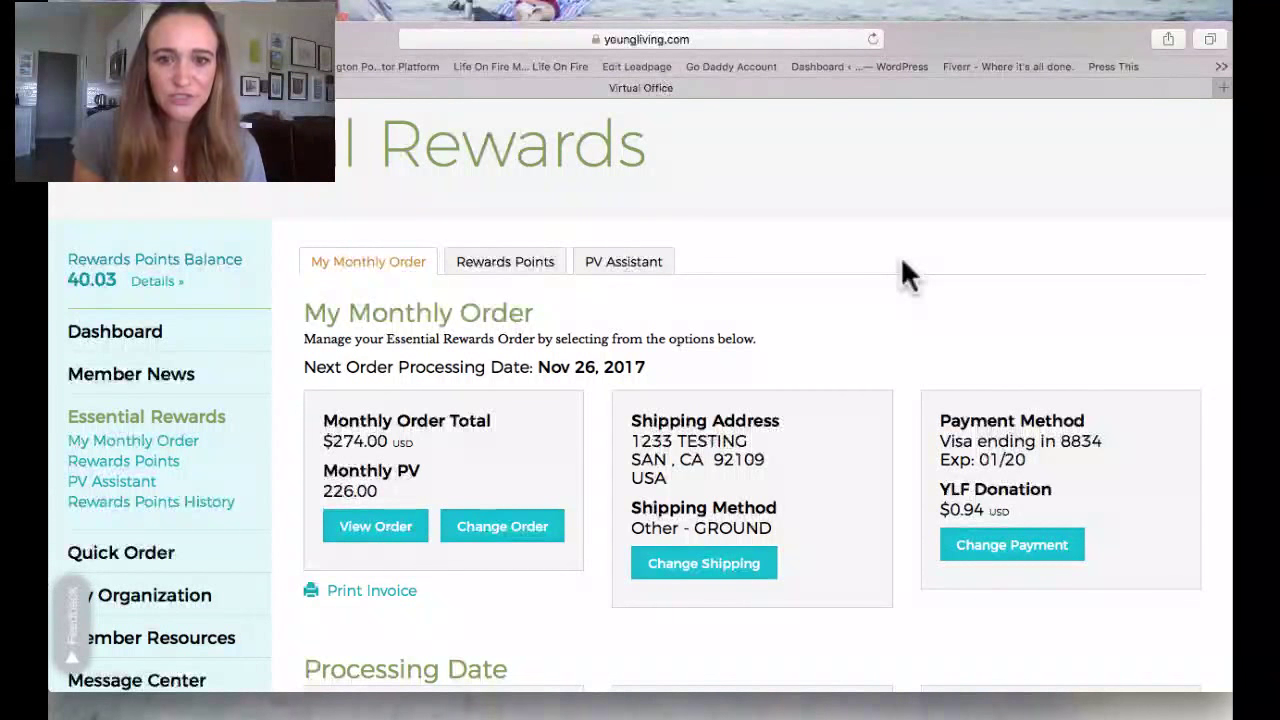
{"action": "scroll", "coordinate": [1133, 235], "scroll_direction": "down", "scroll_amount": 2}
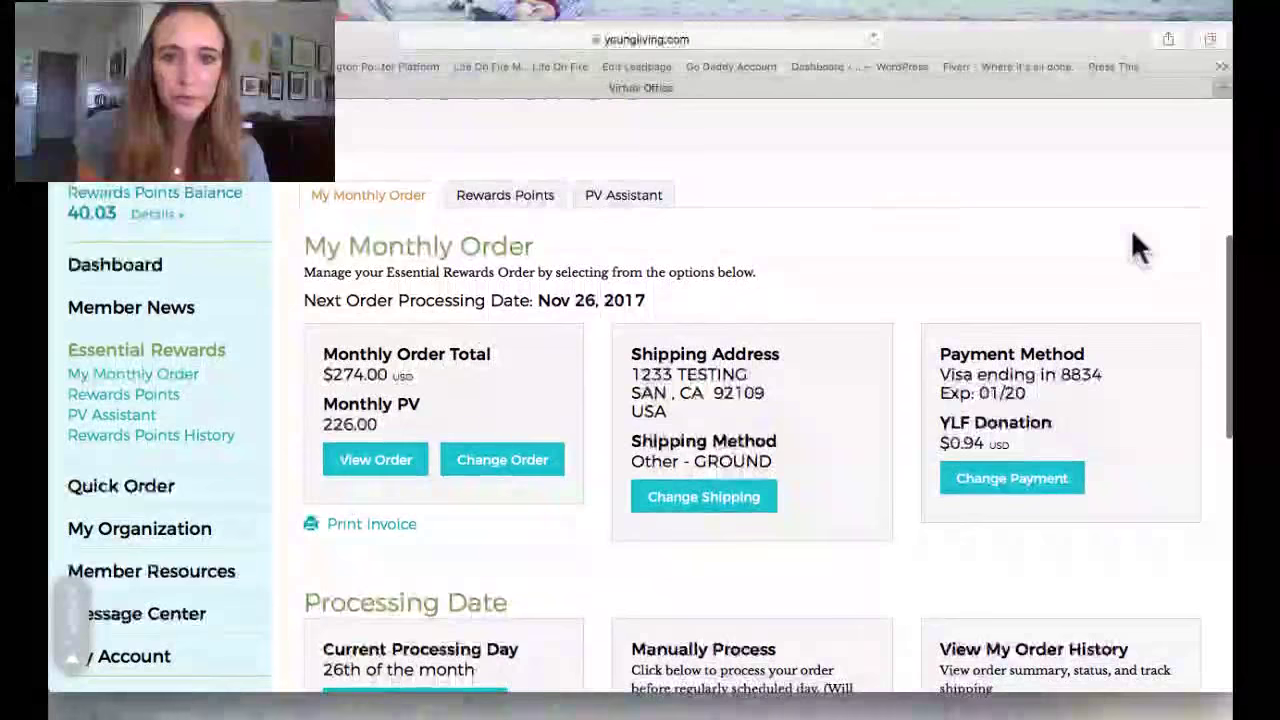
{"action": "scroll", "coordinate": [1134, 236], "scroll_direction": "down", "scroll_amount": 1}
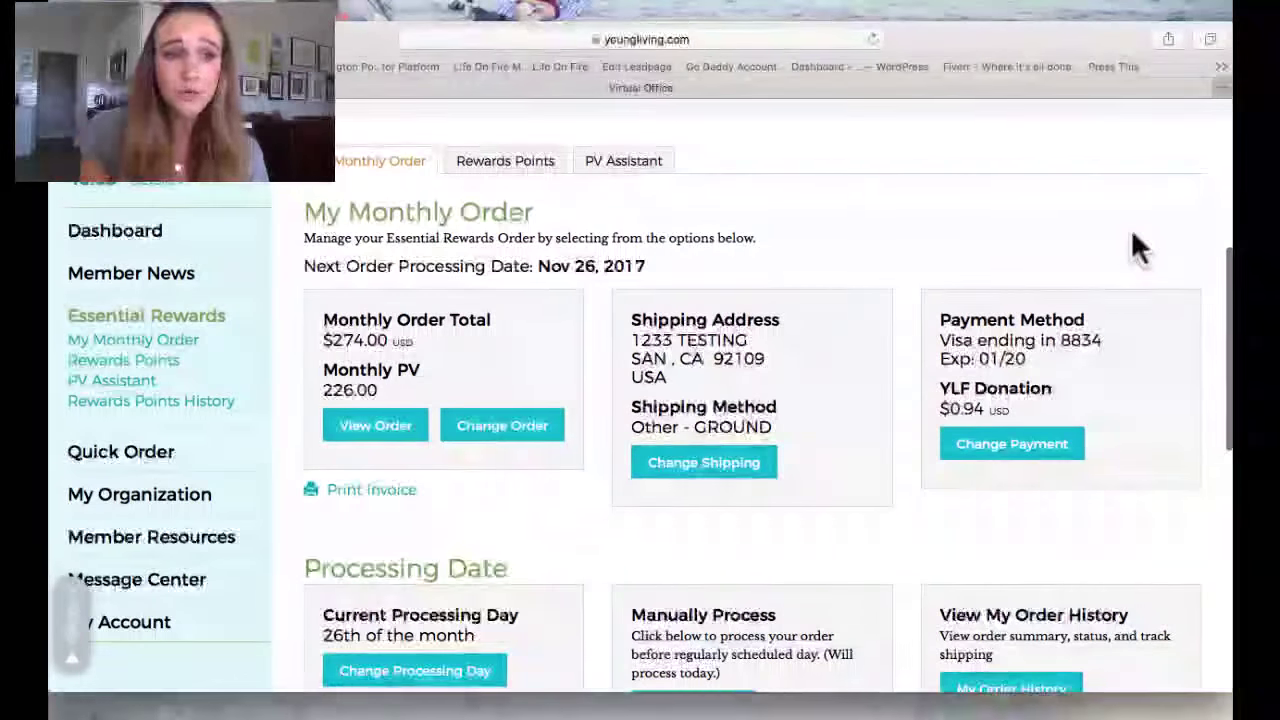
{"action": "scroll", "coordinate": [1133, 235], "scroll_direction": "up", "scroll_amount": 1}
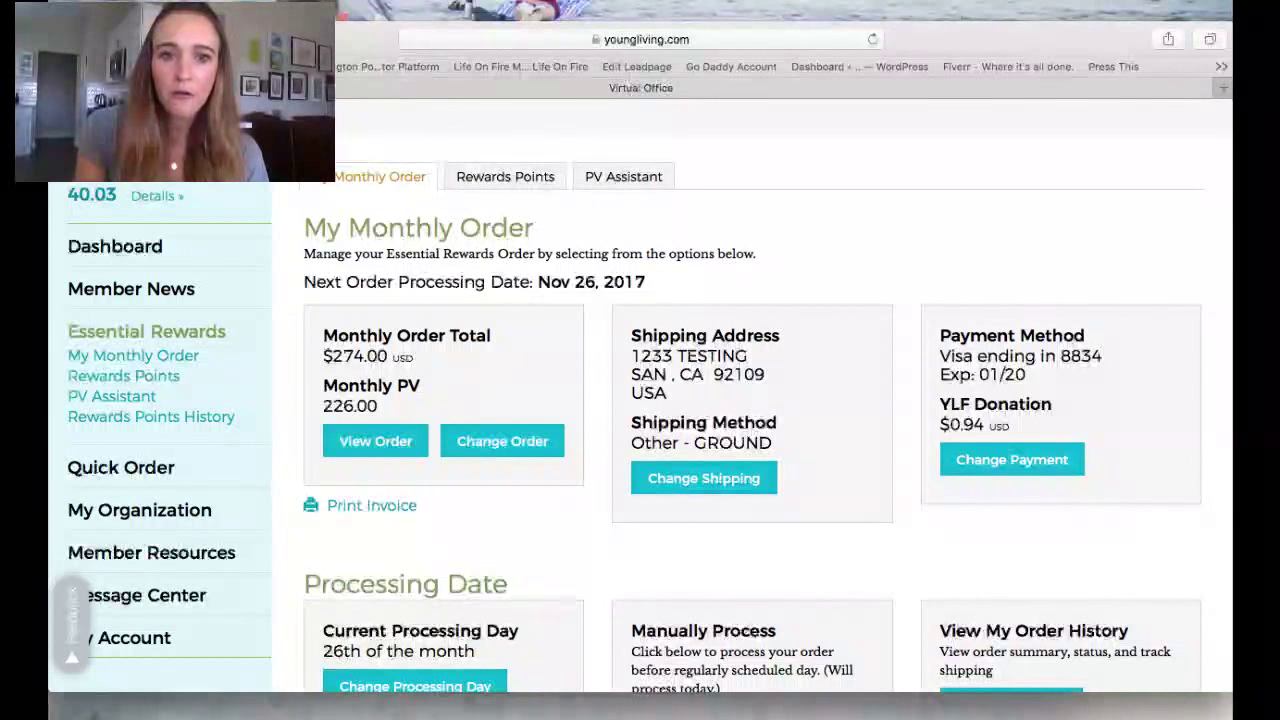
{"action": "scroll", "coordinate": [1205, 76], "scroll_direction": "down", "scroll_amount": 2}
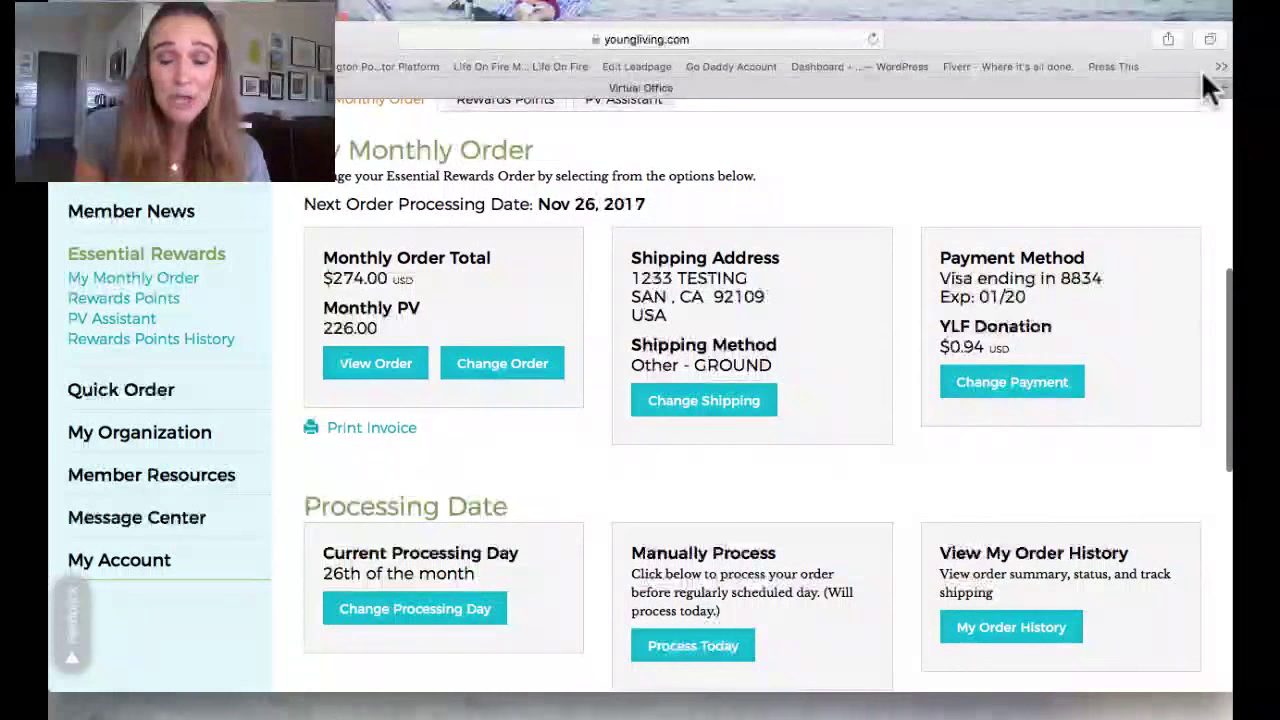